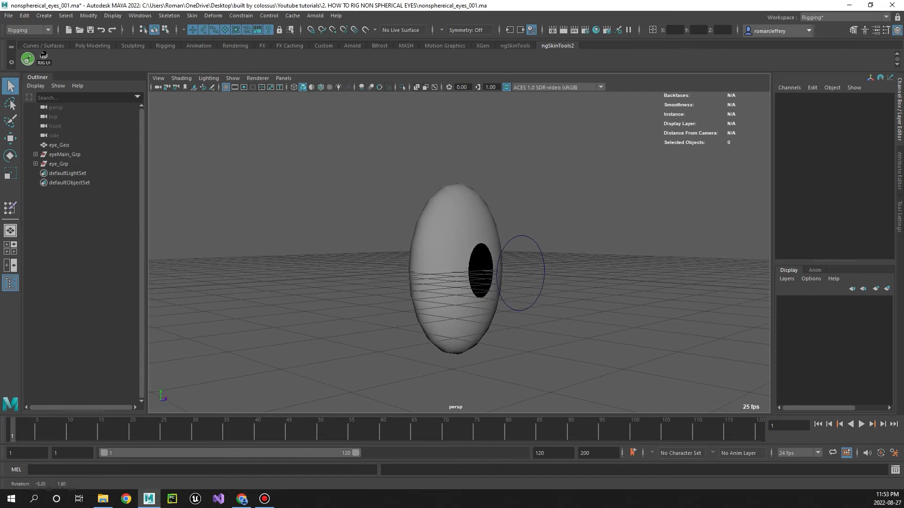
- Rotate eye_Ctrl on several axes to slide the pupil over the egg-shaped eye
left_click(543, 268)
key("e")
key("f")
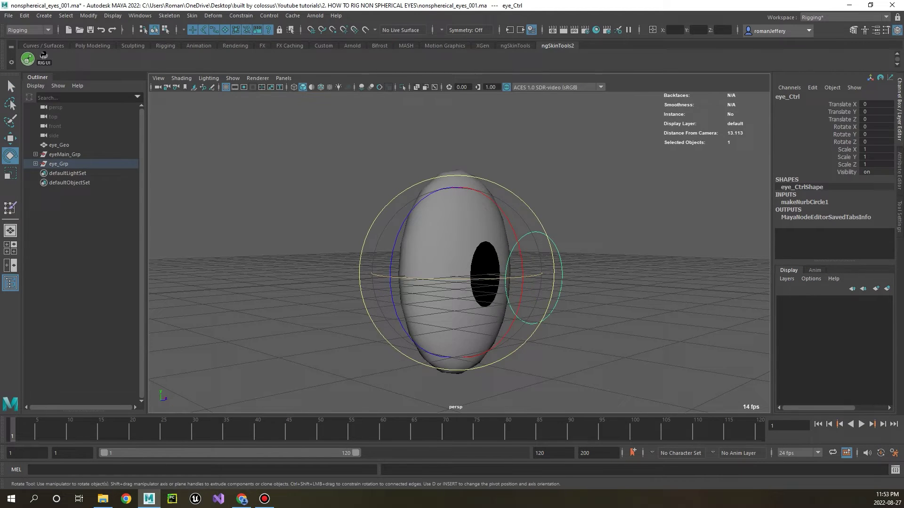
left_click_drag(532, 271, 529, 255)
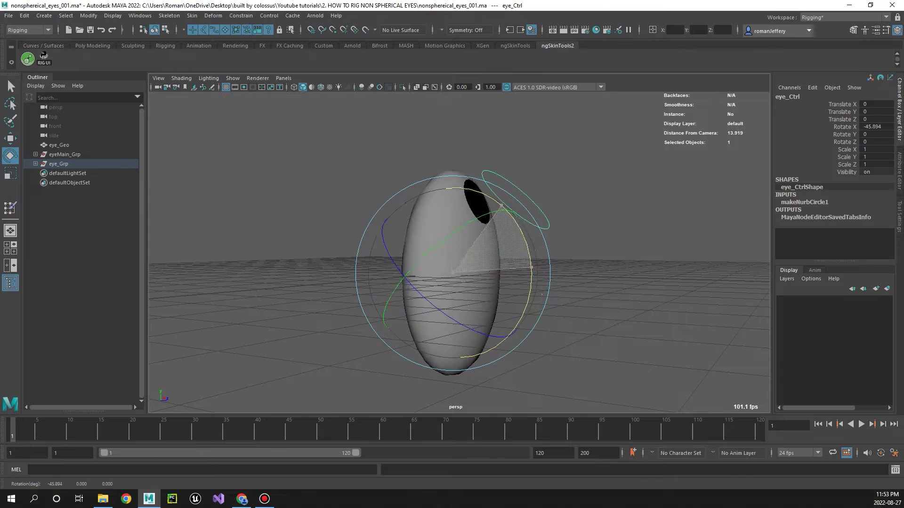
left_click_drag(470, 330, 471, 285, "alt")
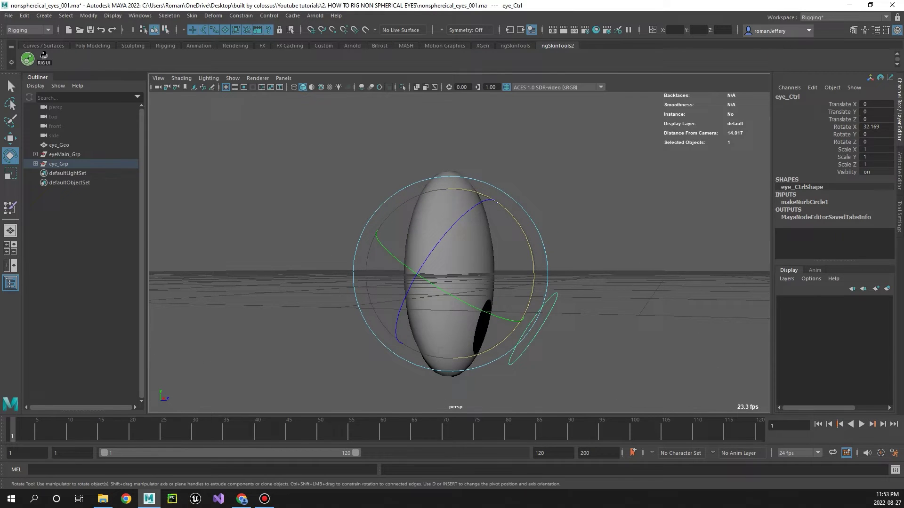
left_click_drag(532, 264, 529, 303)
mouse_move(452, 283)
left_mouse_down("alt")
mouse_move(494, 245)
mouse_move(468, 231)
mouse_move(470, 320)
mouse_move(452, 282)
left_mouse_up("alt")
left_click_drag(471, 235, 470, 264, "alt")
- Squash eye_Ctrl to 0.413 in X, then rotate it to -36.213, -22.202, 3.731
key("r")
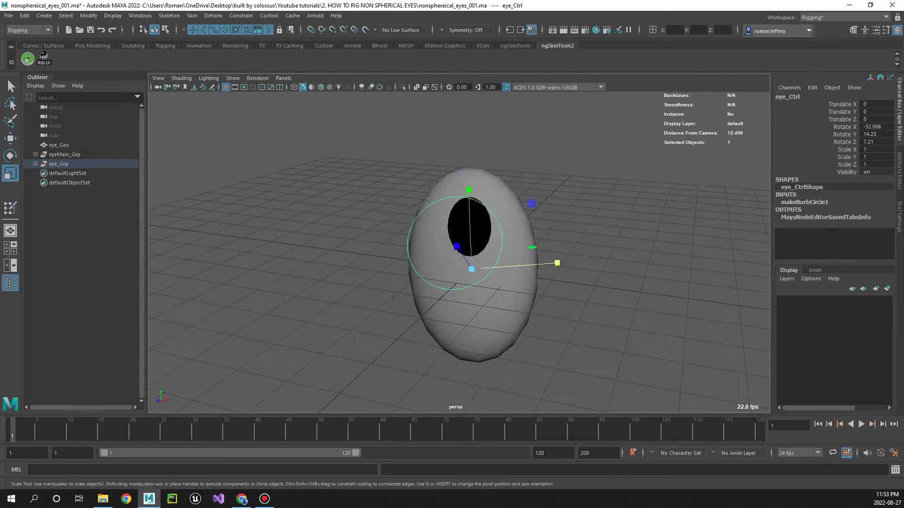
left_click_drag(557, 262, 555, 262)
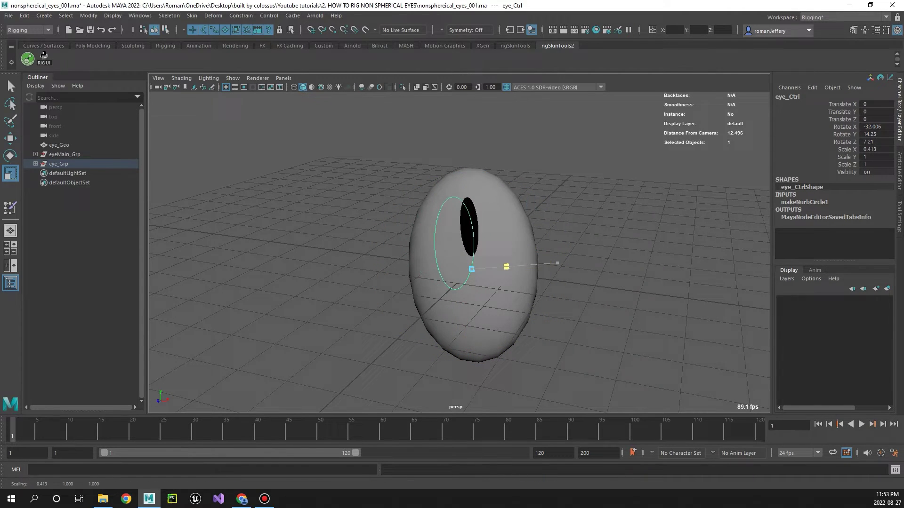
left_click_drag(470, 264, 470, 226, "alt")
key("e")
left_click_drag(570, 263, 542, 292)
left_click_drag(470, 226, 461, 221, "alt")
left_click_drag(542, 292, 509, 252)
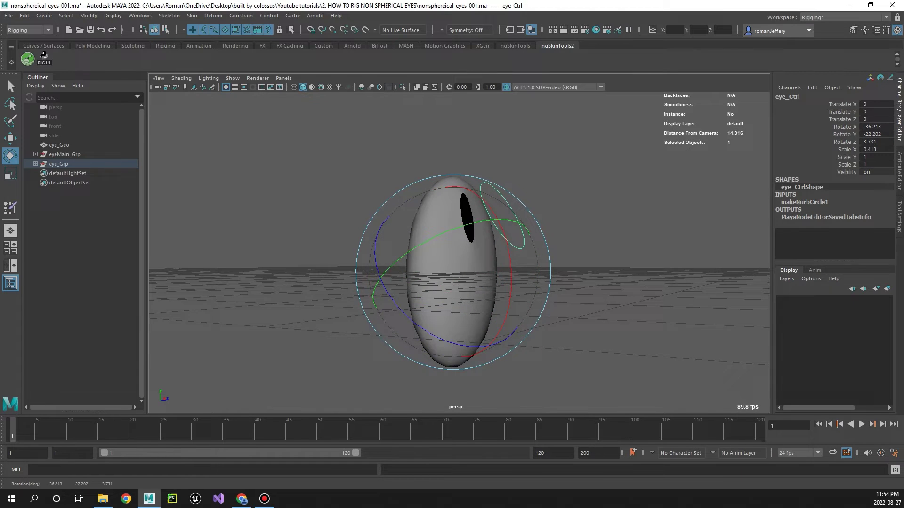
mouse_move(471, 226)
left_mouse_down("alt")
mouse_move(471, 250)
mouse_move(466, 233)
left_mouse_up("alt")
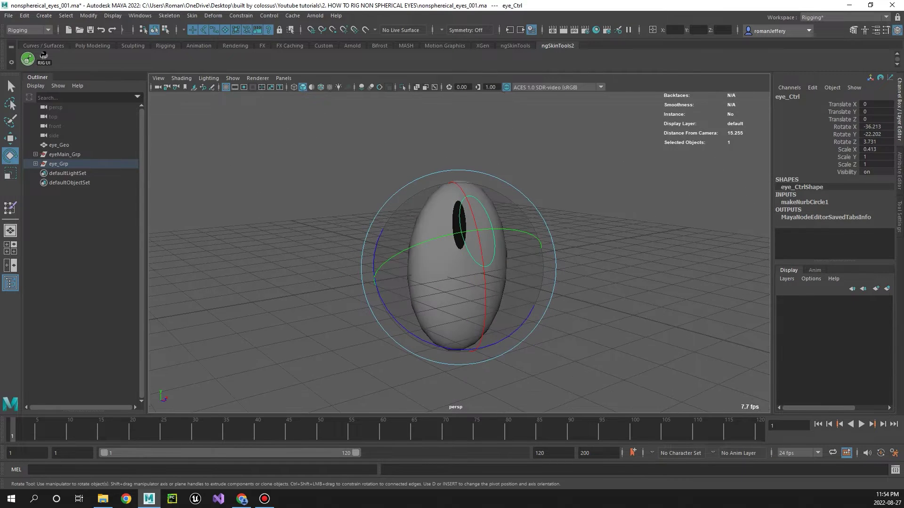
- Delete the eyeMain_Grp and eye_Grp rig groups from the Outliner
left_click(64, 154)
left_click(58, 164, "shift")
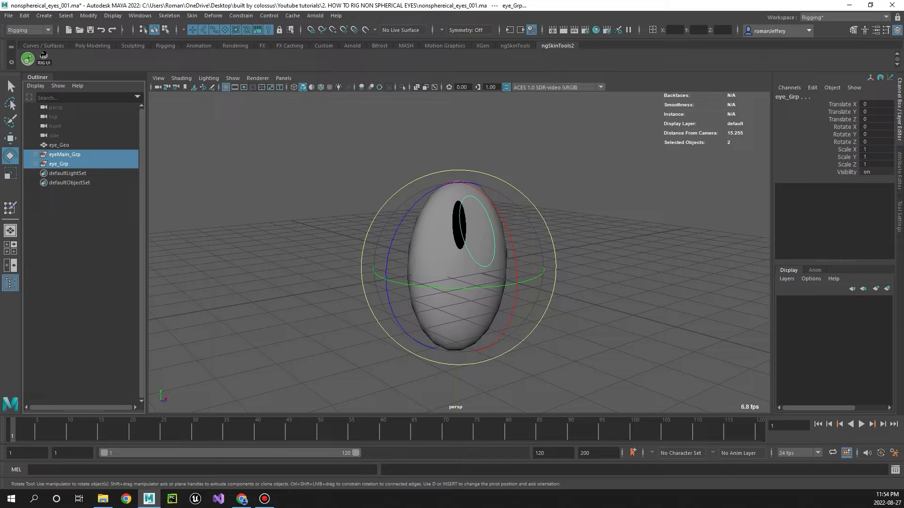
key("Delete")
scroll(456, 249, "up", 3)
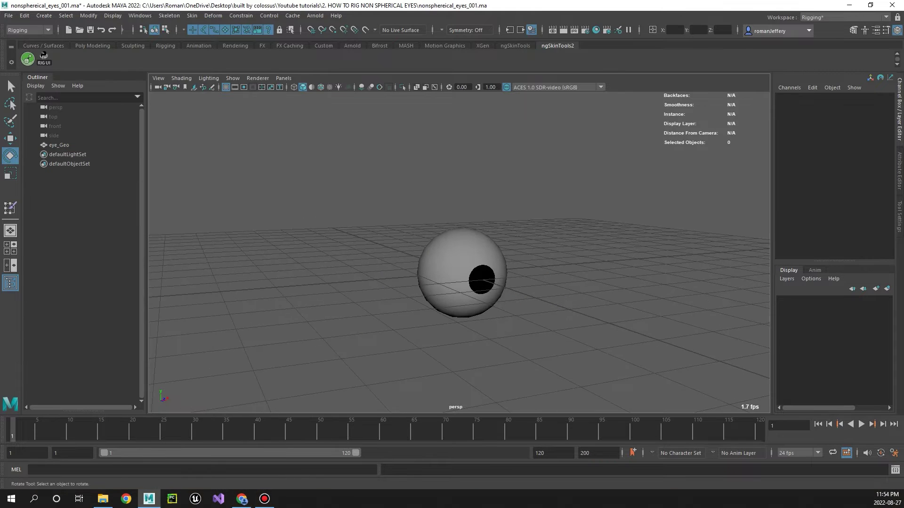
- Select and inspect the remaining eye_Geo sphere, then deselect it
left_click(59, 145)
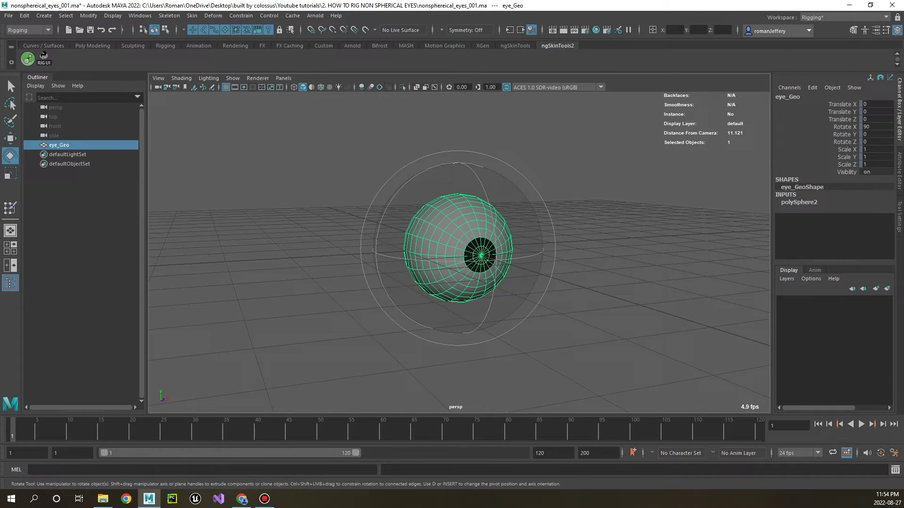
scroll(456, 249, "up", 2)
scroll(457, 249, "up", 1)
key("q")
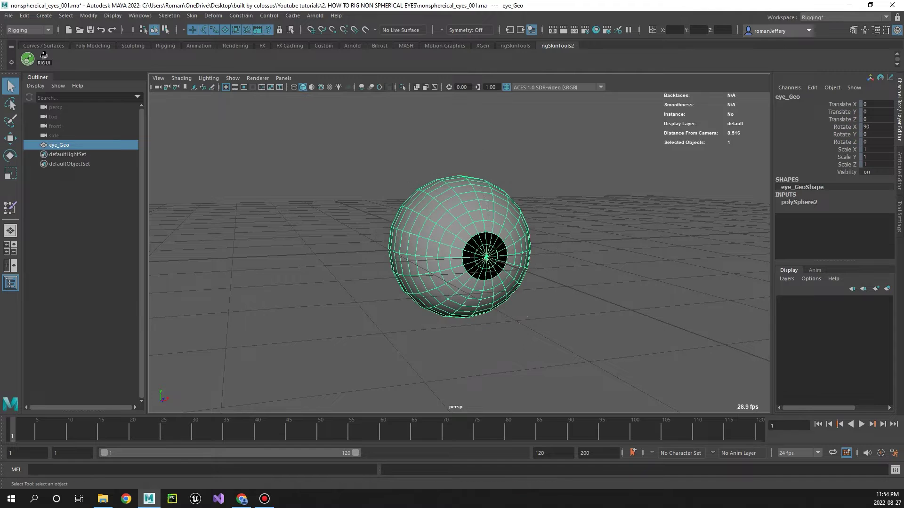
left_click_drag(457, 329, 522, 320, "alt")
left_click(283, 330)
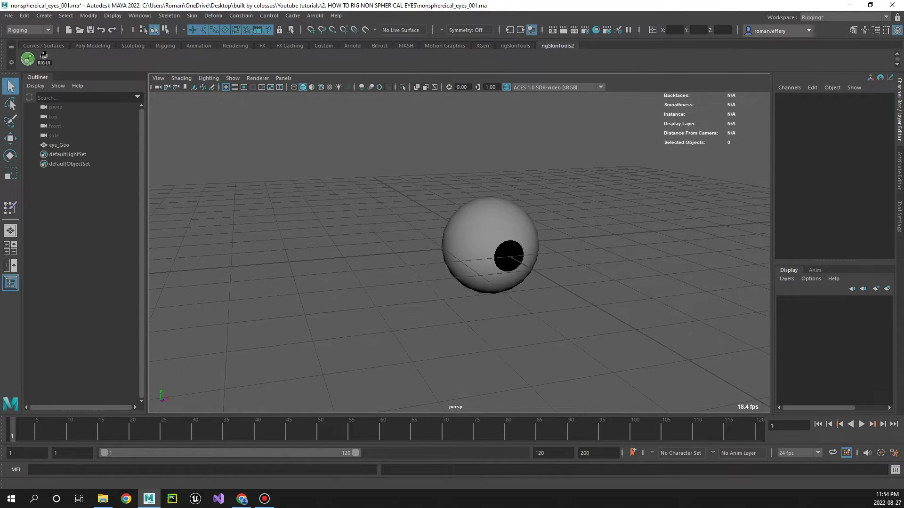
- Draw a two-joint chain beside the eye with Skeleton > Create Joints
left_click(169, 15)
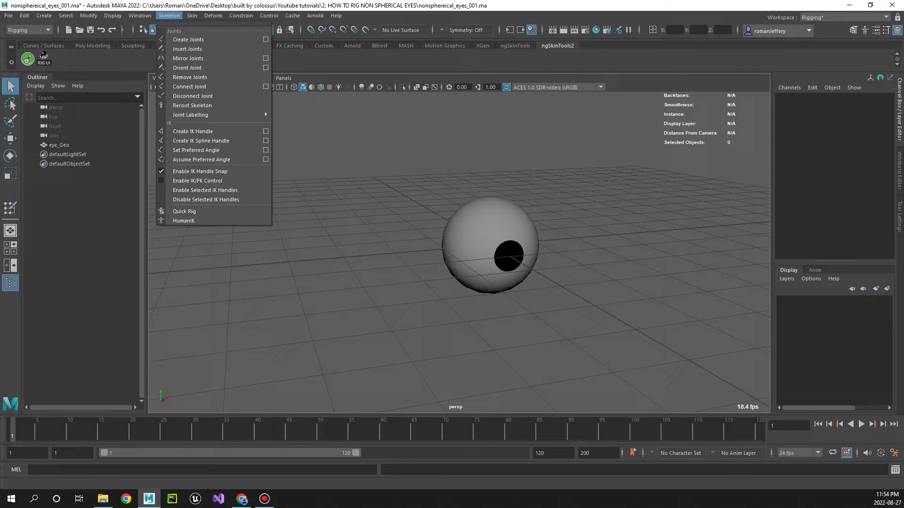
left_click(188, 40)
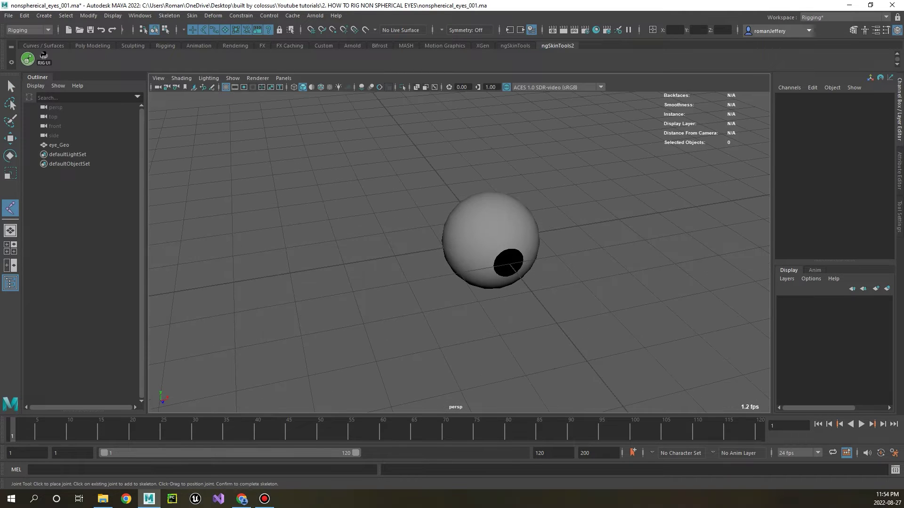
left_click(343, 264)
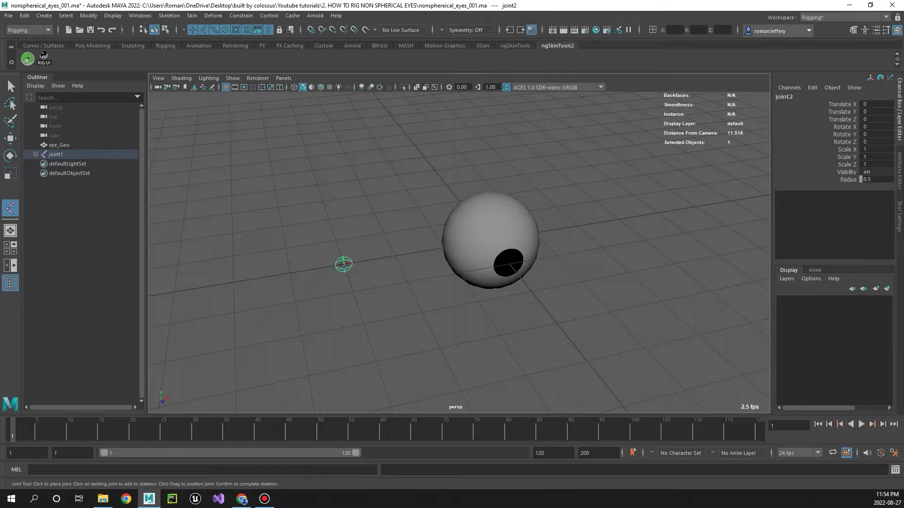
key("Return")
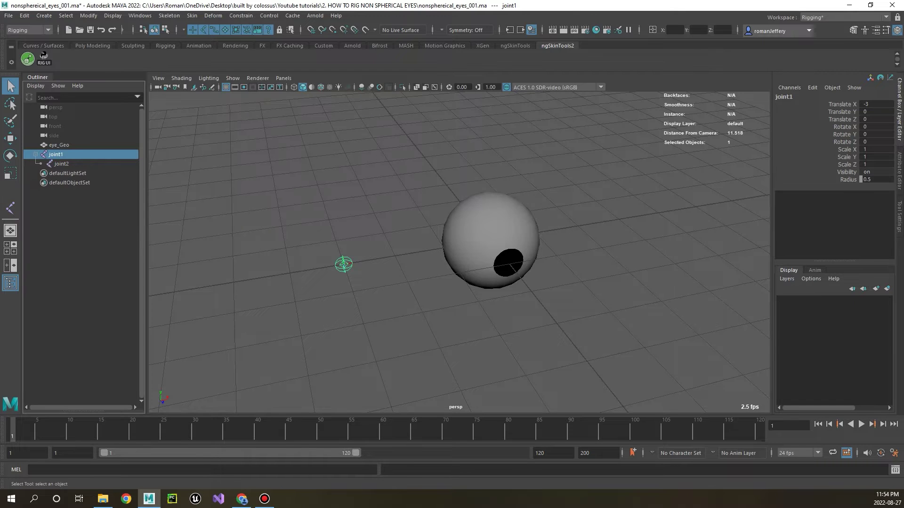
- Rename the joints eyeball_Jnt and pupil_Jnt in the Outliner
double_click(57, 154)
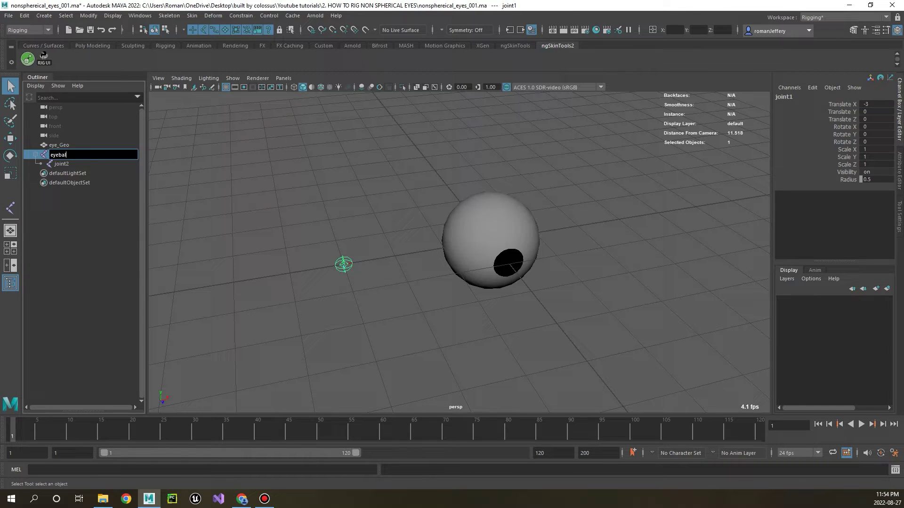
key("Return")
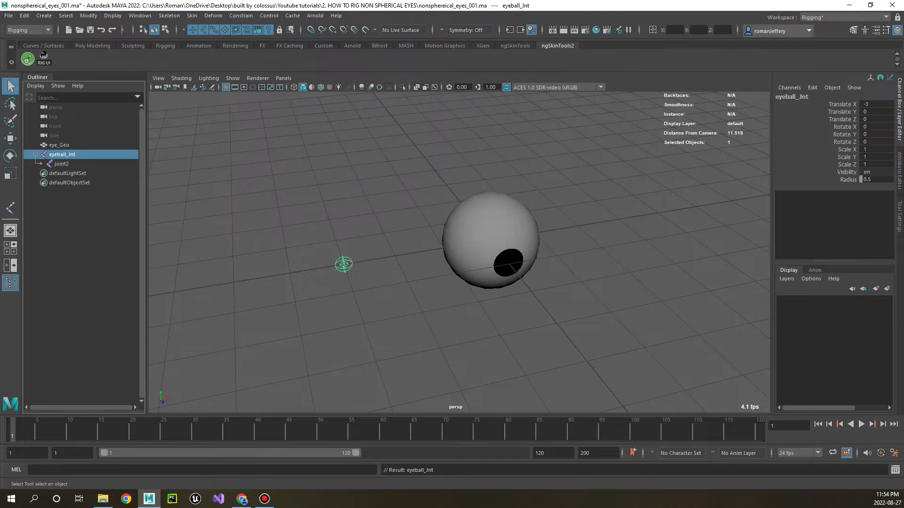
double_click(61, 163)
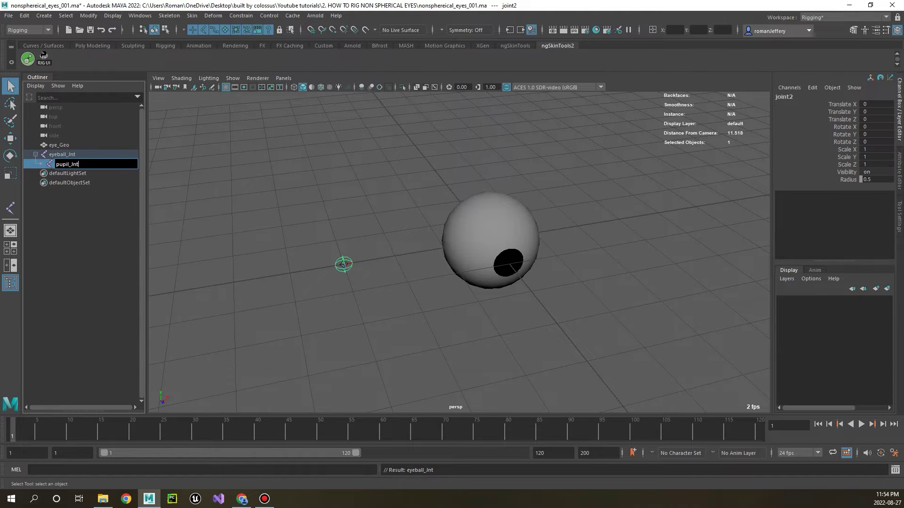
key("Return")
- Zero both joints' Translate and Rotate channels so they sit at the origin
left_click(343, 264)
left_click(343, 264, "shift")
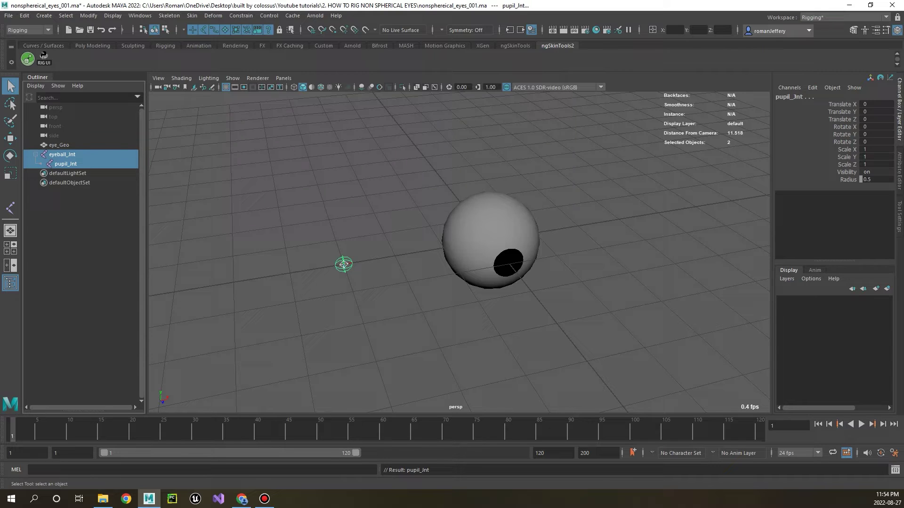
left_click_drag(875, 141, 875, 104)
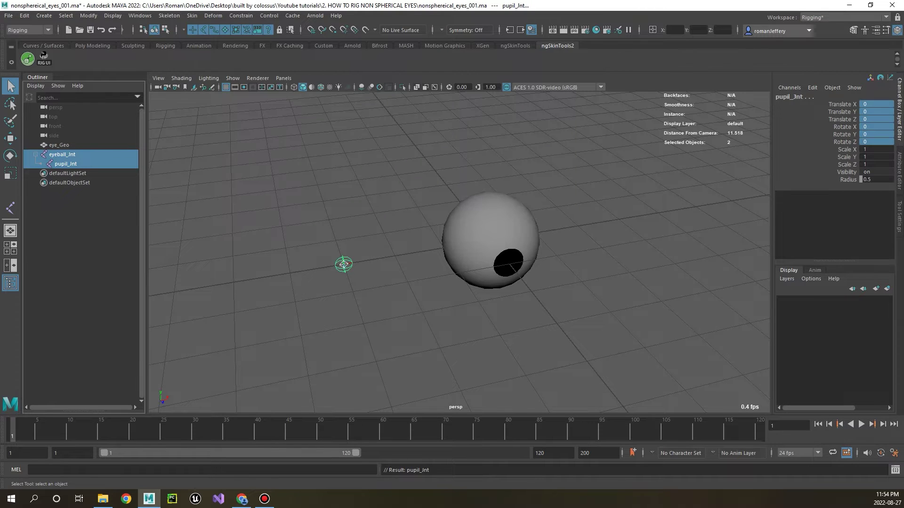
key("Return")
- Add eye_Geo to the joint selection and Bind Skin it to eyeball_Jnt and pupil_Jnt
left_click_drag(423, 235, 471, 221, "alt")
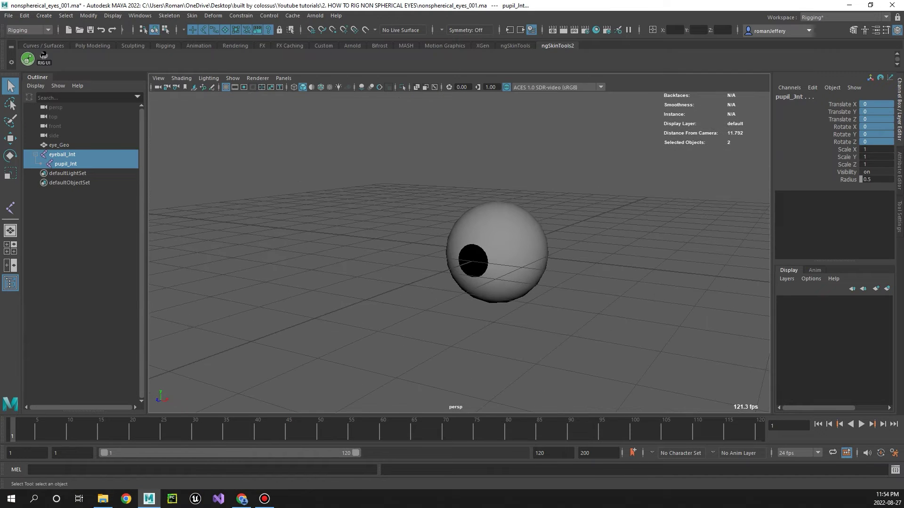
scroll(499, 254, "up", 3)
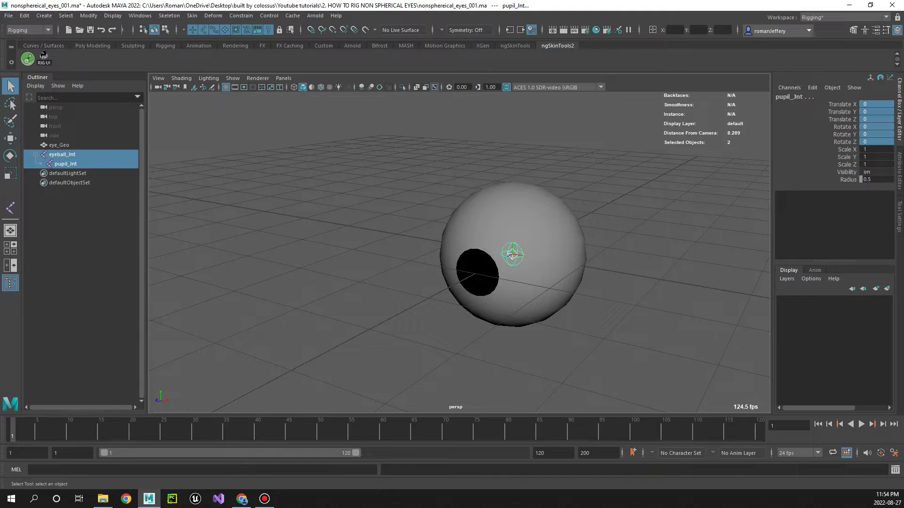
left_click(522, 235, "shift")
left_click_drag(518, 256, 466, 256, "alt")
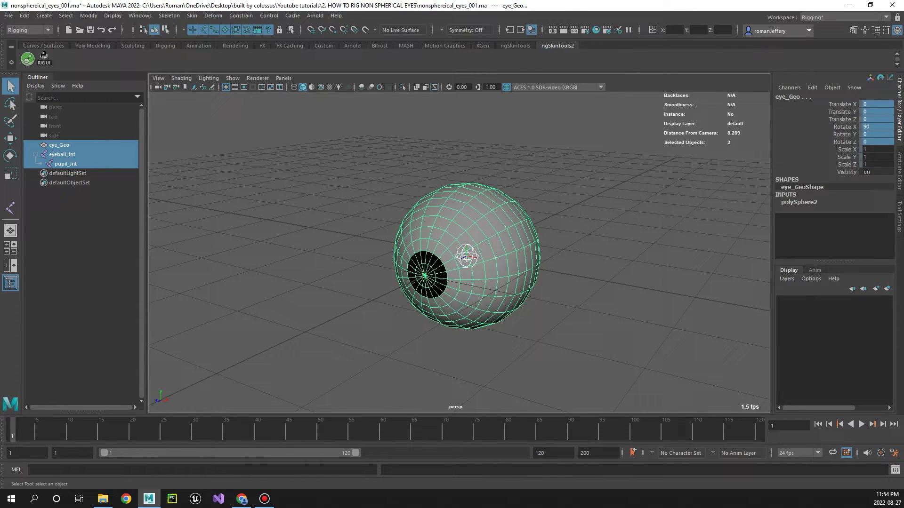
key("ctrl+a")
key("ctrl+a")
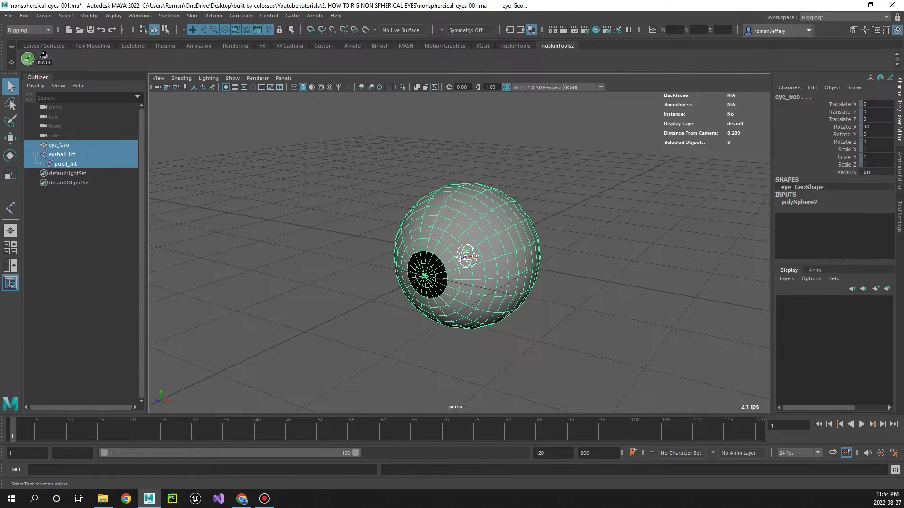
left_click(192, 15)
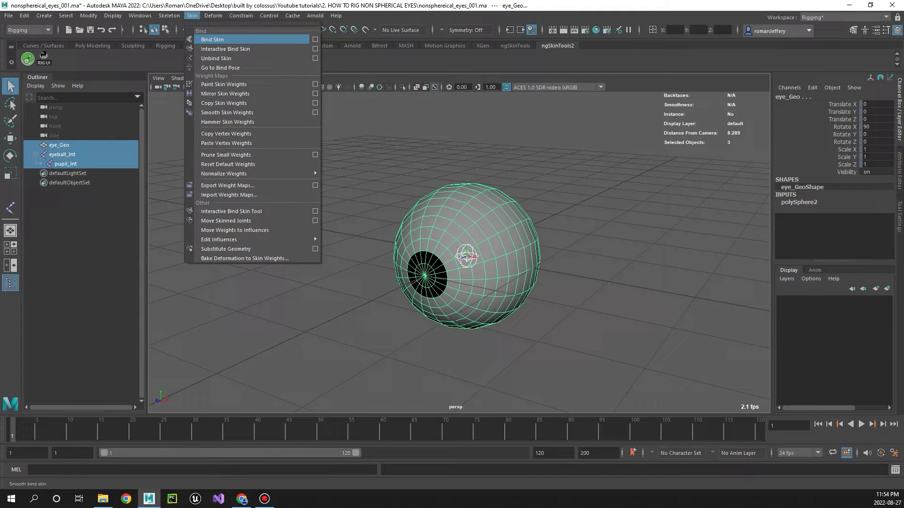
left_click(212, 40)
- In Paint Skin Weights, flood the whole eye with weight 1 on eyeball_Jnt
right_click(523, 226)
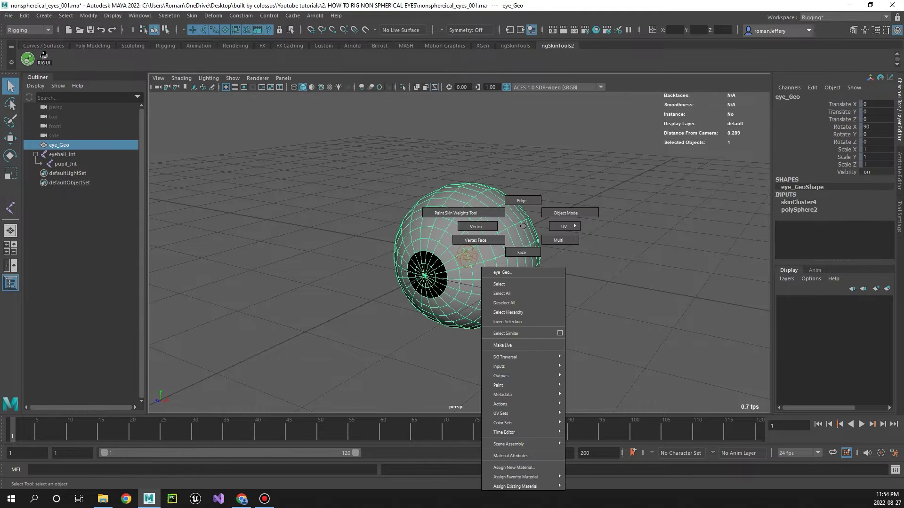
mouse_move(513, 385)
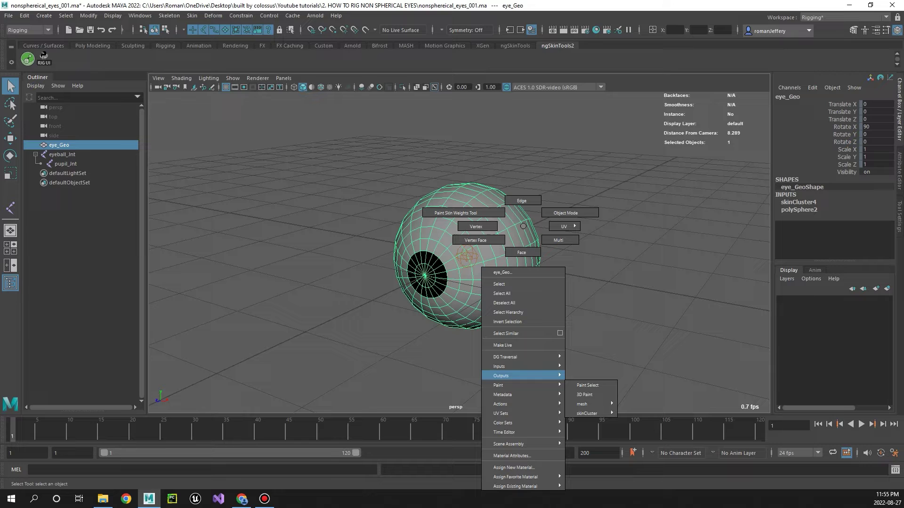
mouse_move(588, 413)
left_click(659, 414)
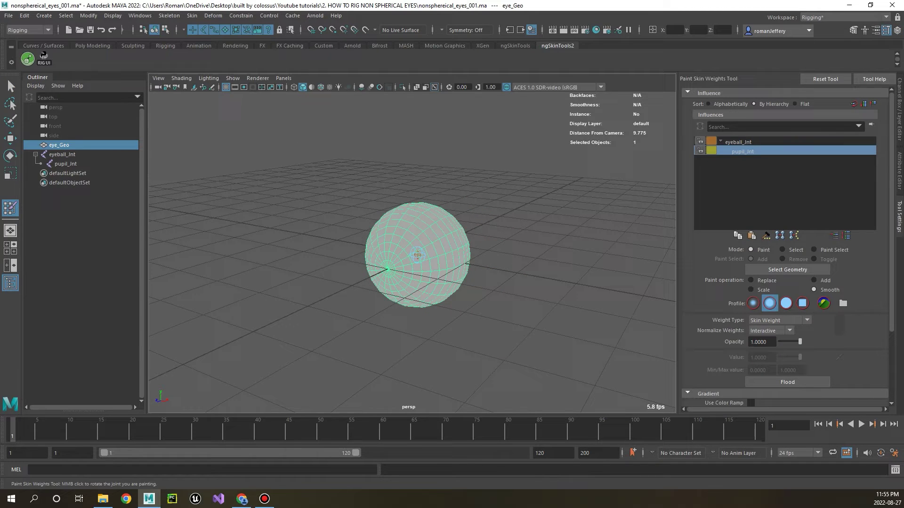
left_click(738, 142)
left_click(787, 382)
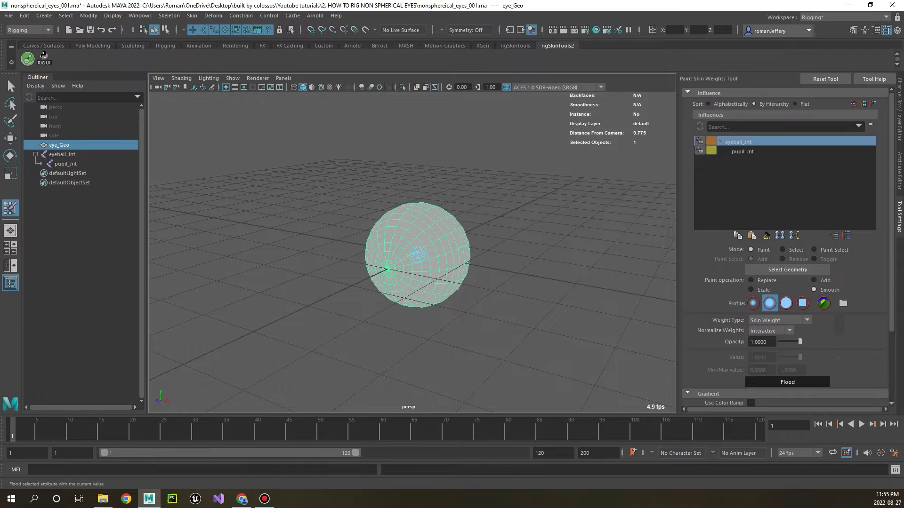
scroll(464, 298, "up", 5)
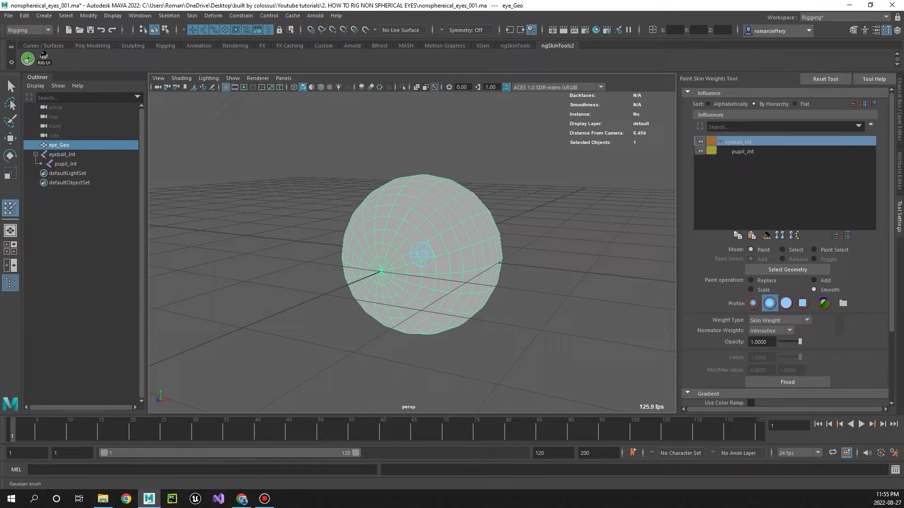
left_click(786, 382)
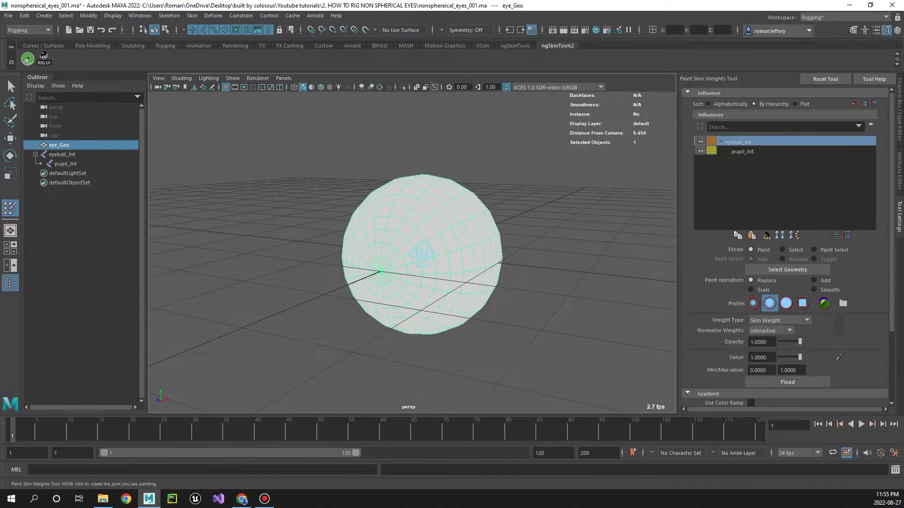
scroll(438, 283, "up", 2)
key("q")
- Select the pupil's two vertex rings and flood them with weight 1 on pupil_Jnt
right_click_drag(373, 226, 344, 212)
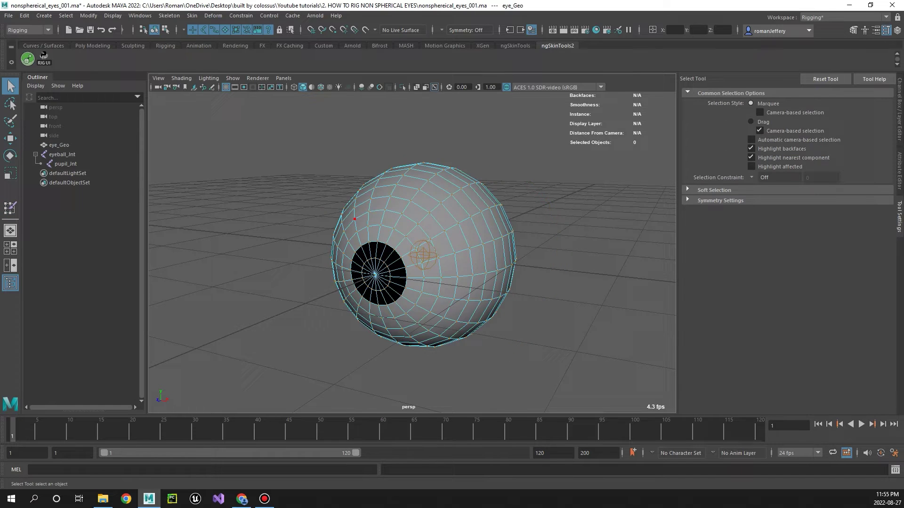
scroll(424, 264, "up", 2)
double_click(373, 273)
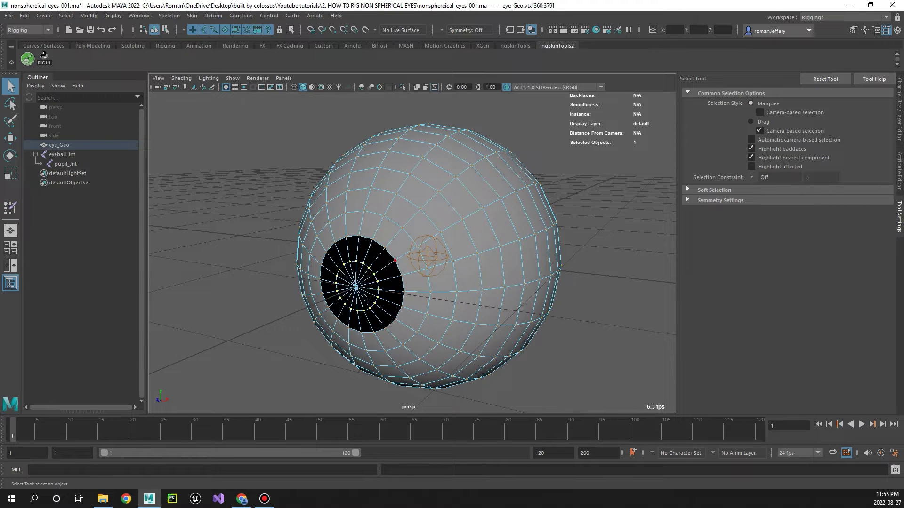
key("shift+period")
scroll(423, 263, "down", 2)
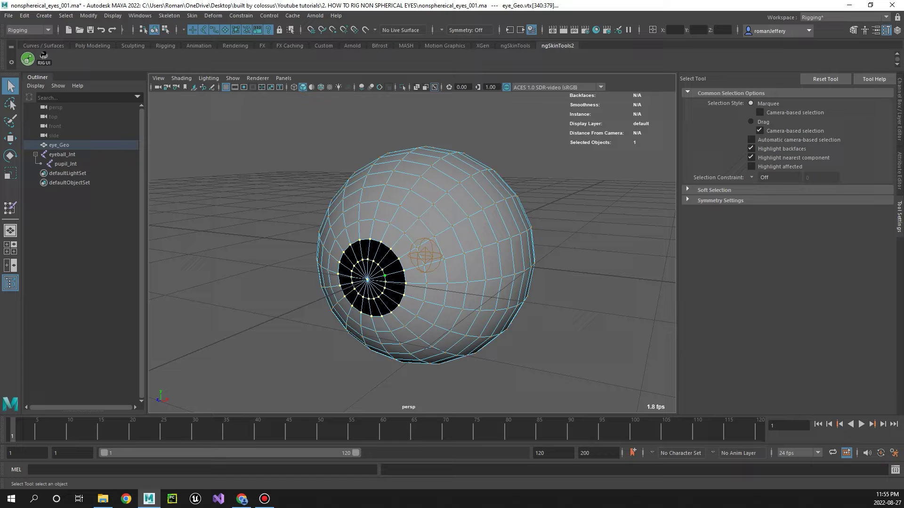
key("y")
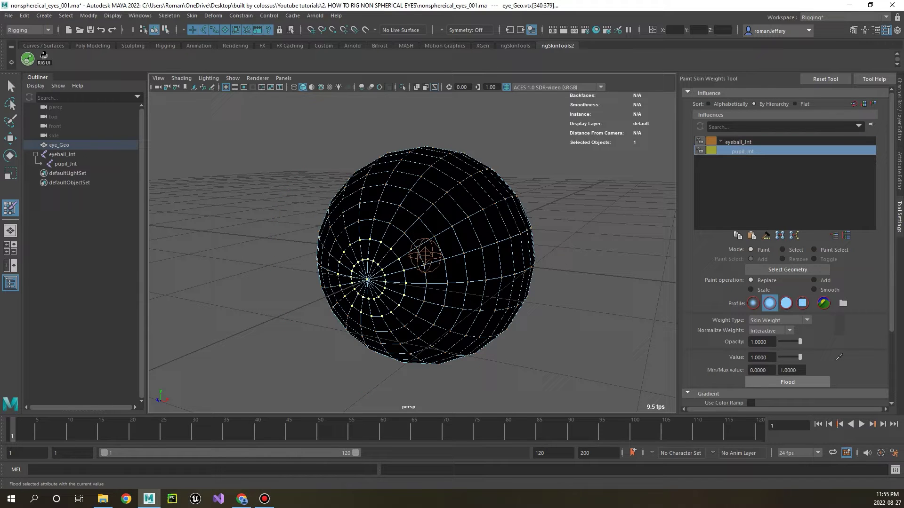
left_click(787, 382)
key("q")
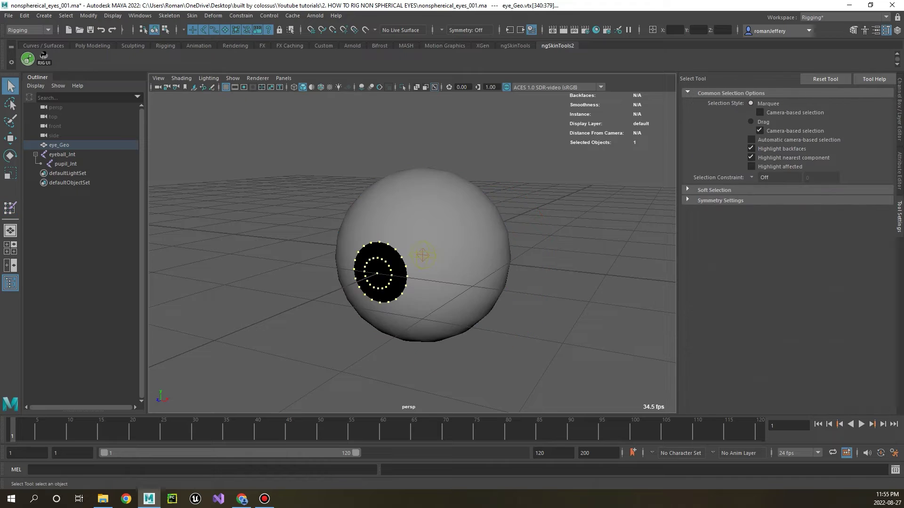
left_click_drag(409, 235, 423, 235, "alt")
- Turn on wireframe on shaded and scale pupil_Jnt to about 0.3 in X, making a slit pupil
left_click(65, 164)
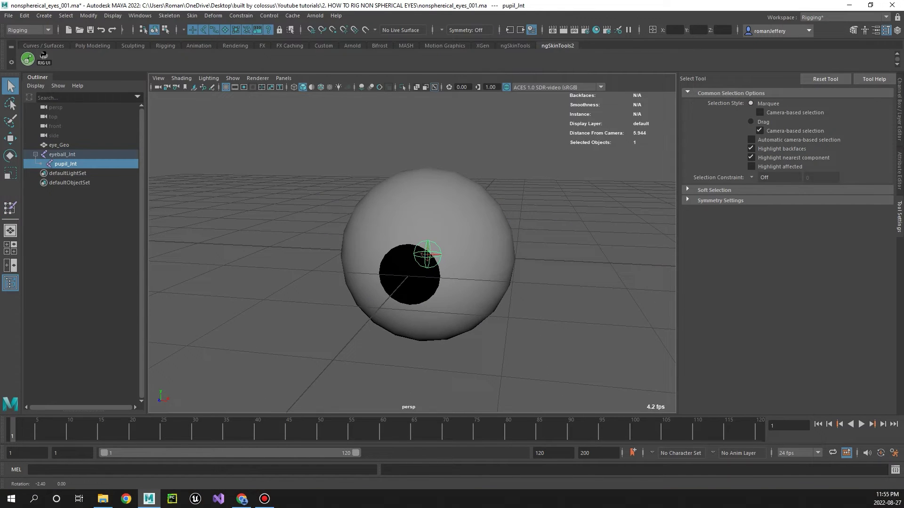
key("r")
left_click_drag(514, 257, 434, 256)
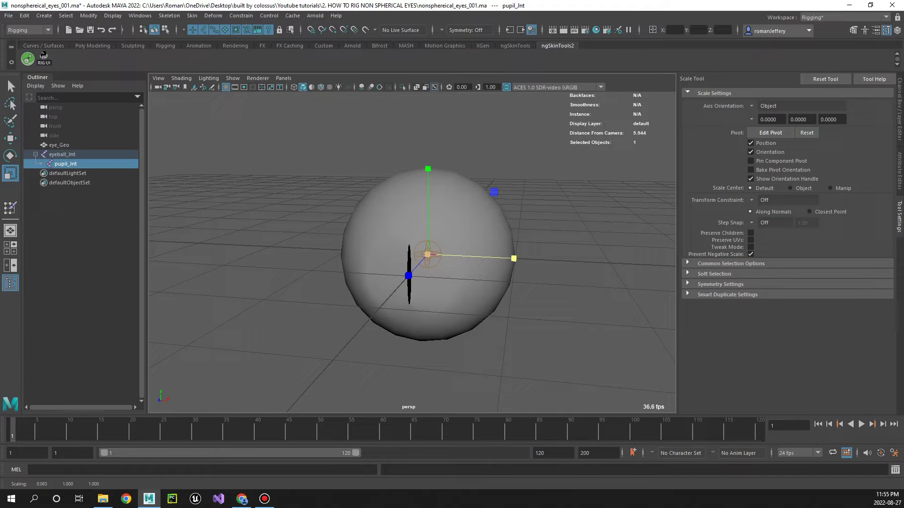
key("ctrl+z")
left_click(321, 87)
scroll(412, 249, "up", 2)
left_click_drag(517, 258, 463, 257)
key("q")
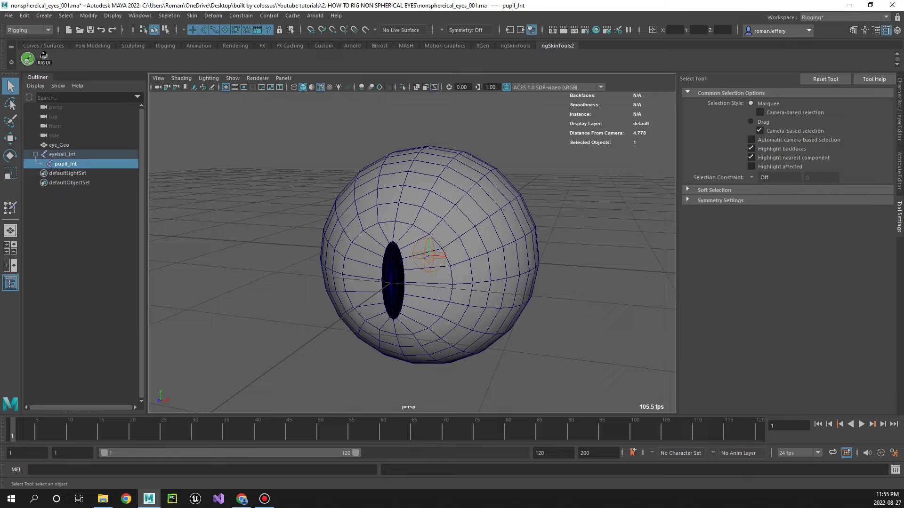
right_click_drag(404, 240, 351, 222)
- Select the two edge loops around the pupil and Smooth-flood pupil_Jnt's weights across them
double_click(413, 225)
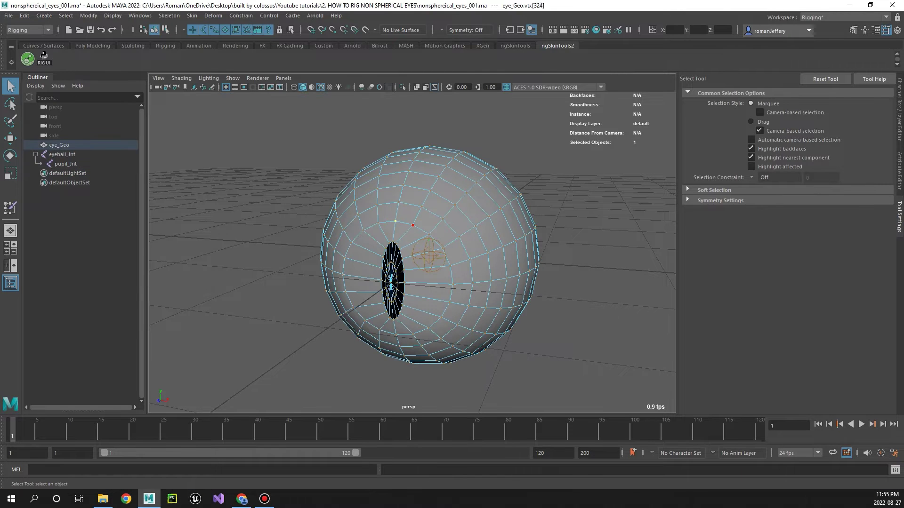
double_click(442, 219, "shift")
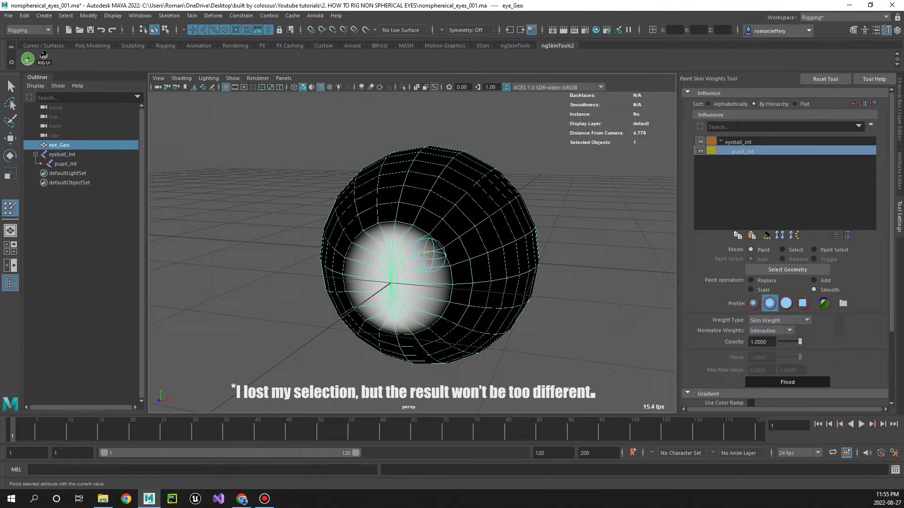
left_click(786, 381)
scroll(428, 257, "down", 3)
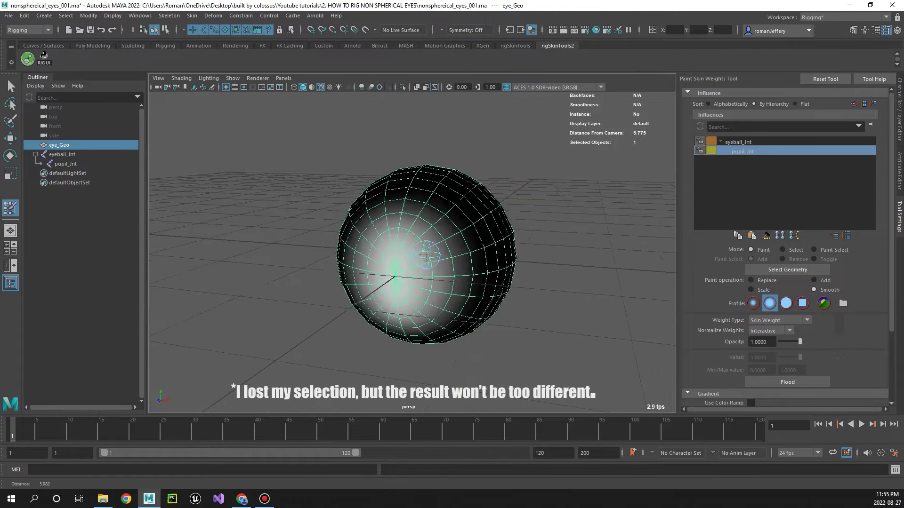
key("q")
left_click(565, 330)
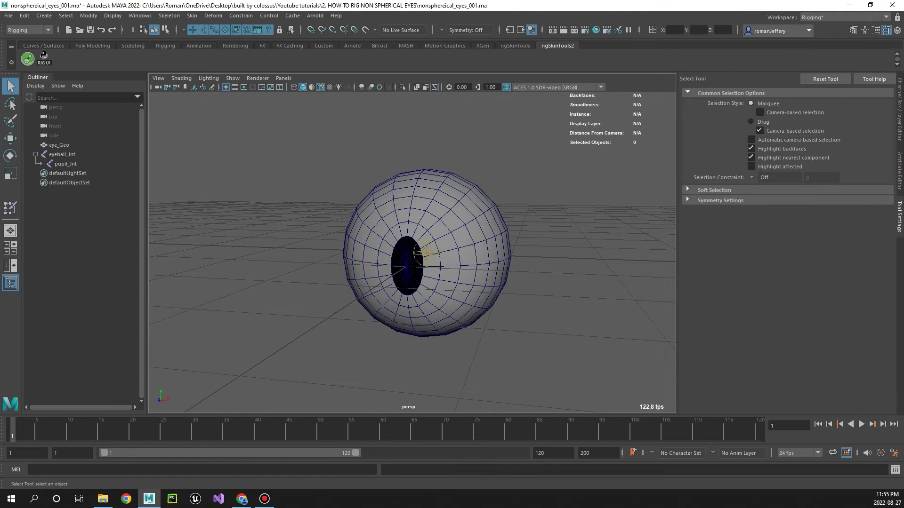
scroll(428, 256, "up", 2)
left_click(428, 256)
- Select pupil_Jnt and try rescaling it along X, then undo the change
left_click(427, 256)
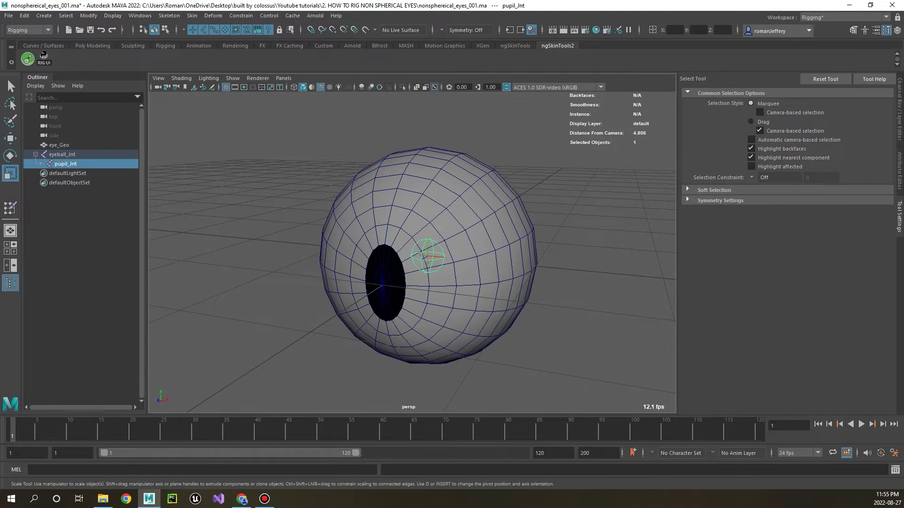
key("r")
left_click_drag(443, 257, 464, 258)
left_click_drag(675, 279, 646, 277)
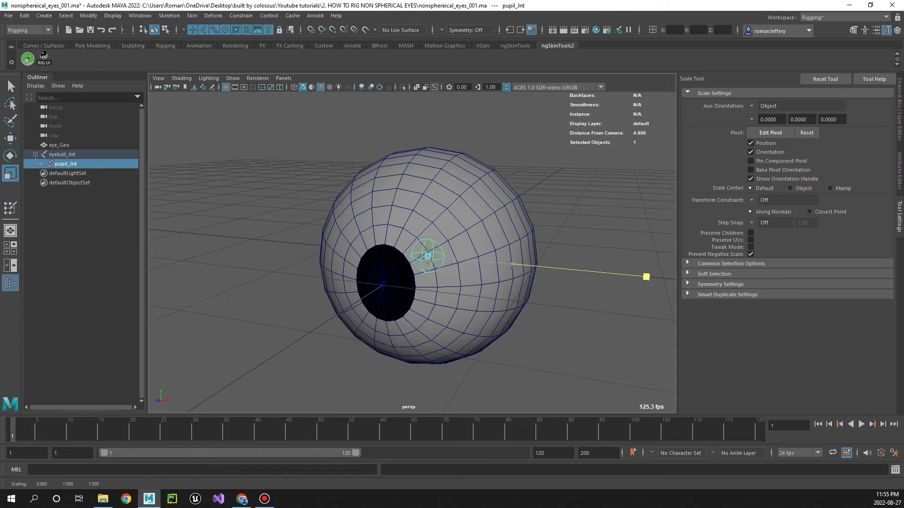
key("ctrl+z")
- Enter 1 for pupil_Jnt's Scale X in the Channel Box, then select its parent eyeball_Jnt
key("ctrl+shift+a")
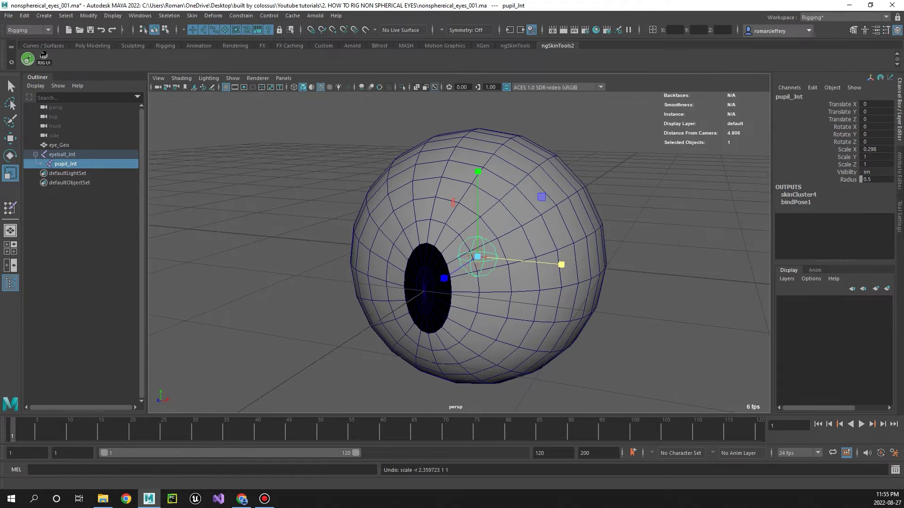
left_click(875, 149)
type("1")
key("Return")
left_click_drag(470, 283, 546, 283, "alt")
key("w")
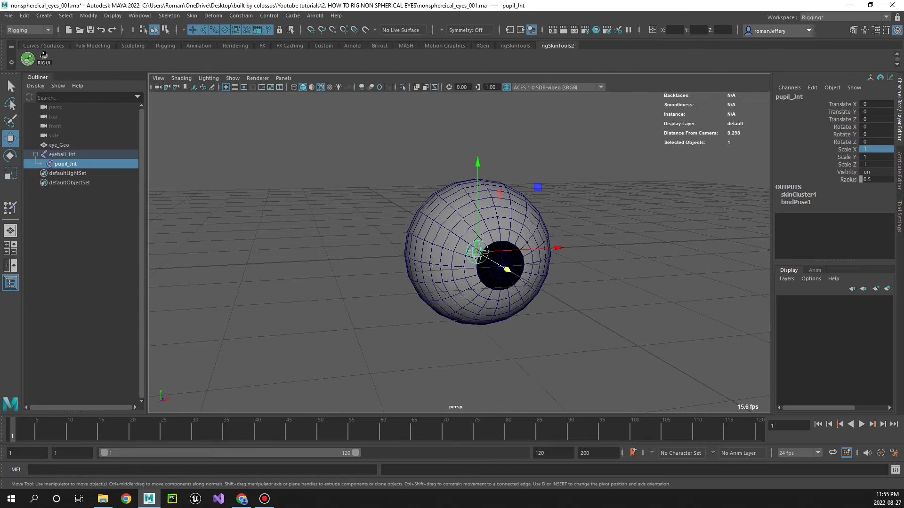
key("Up")
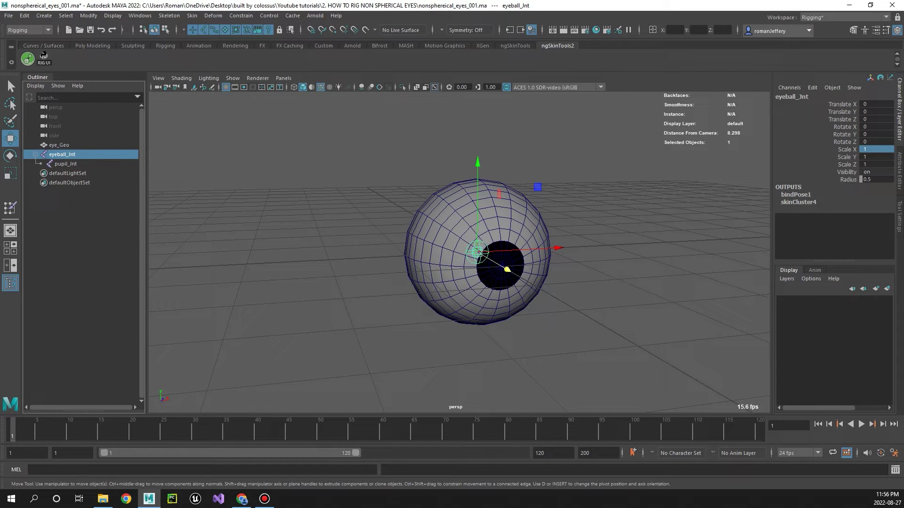
- Group eyeball_Jnt with Ctrl+G and rename the new group eyeball_Grp
key("ctrl+g")
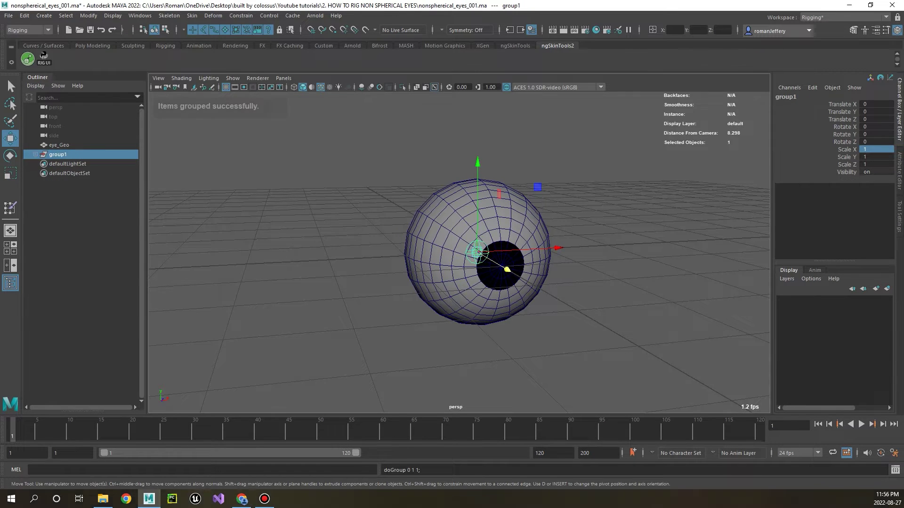
double_click(66, 164)
key("ctrl+c")
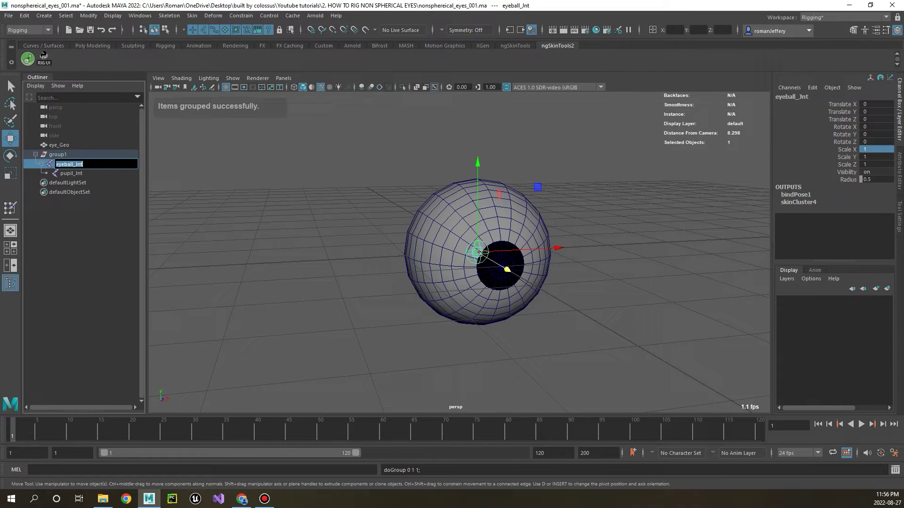
double_click(57, 155)
key("ctrl+v")
key("ctrl+shift+Left")
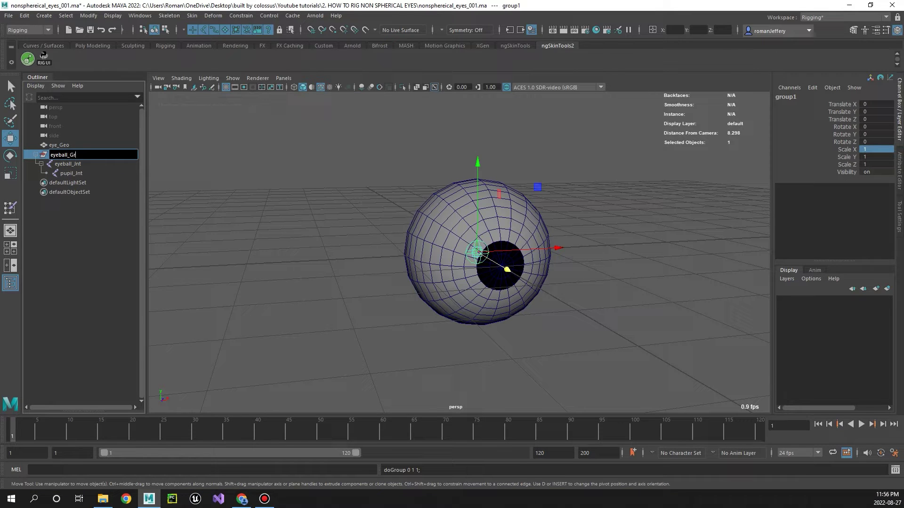
key("Return")
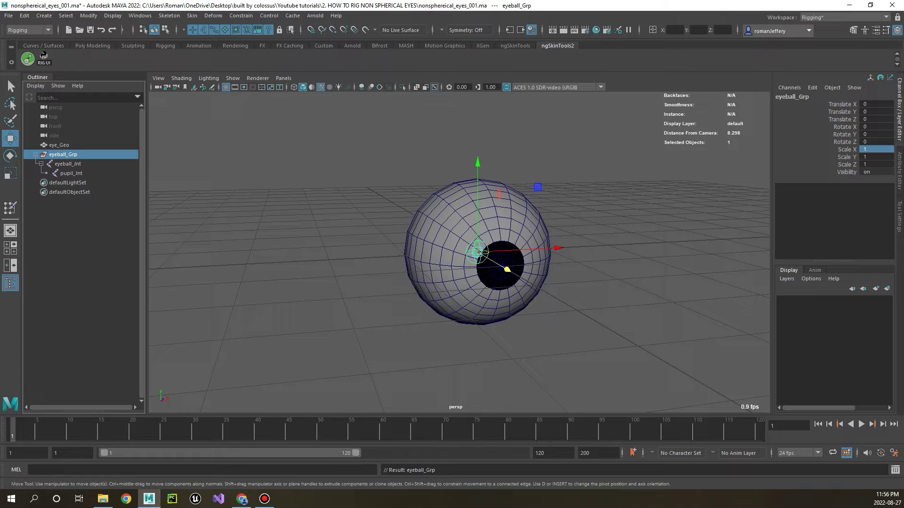
key("Down")
key("Up")
scroll(477, 252, "up", 1)
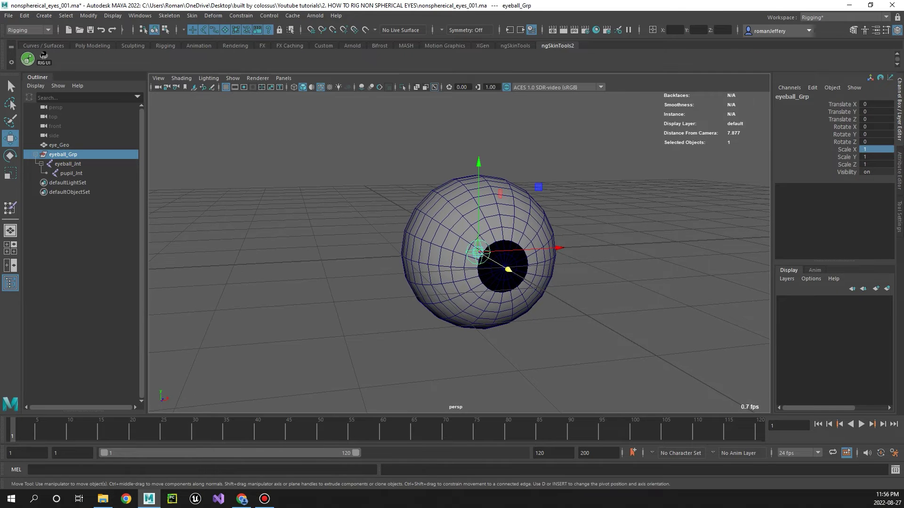
- Scale eyeball_Grp non-uniformly to 0.796, 1.969, 0.636 into a tall thin oval
key("r")
scroll(478, 251, "down", 3)
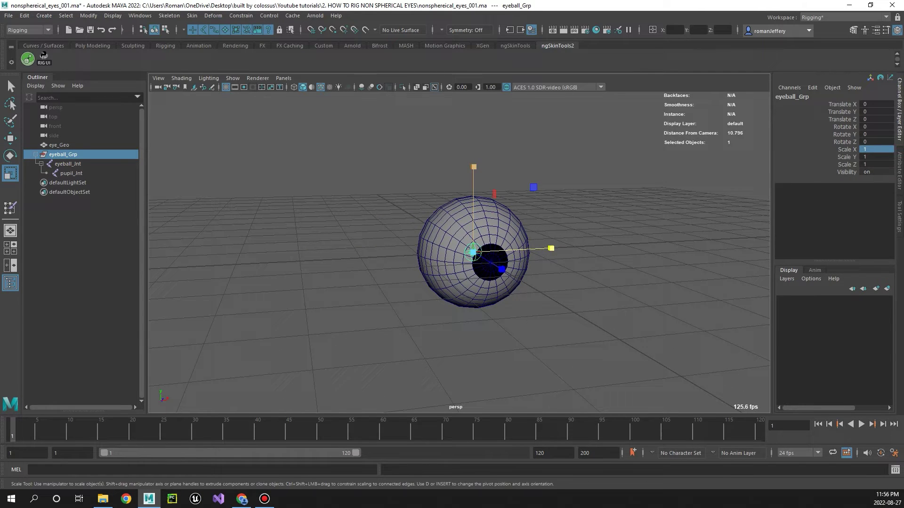
left_click_drag(474, 168, 474, 87)
mouse_move(549, 250)
left_mouse_down()
mouse_move(569, 248)
mouse_move(545, 244)
left_mouse_up()
left_click_drag(518, 271, 501, 265)
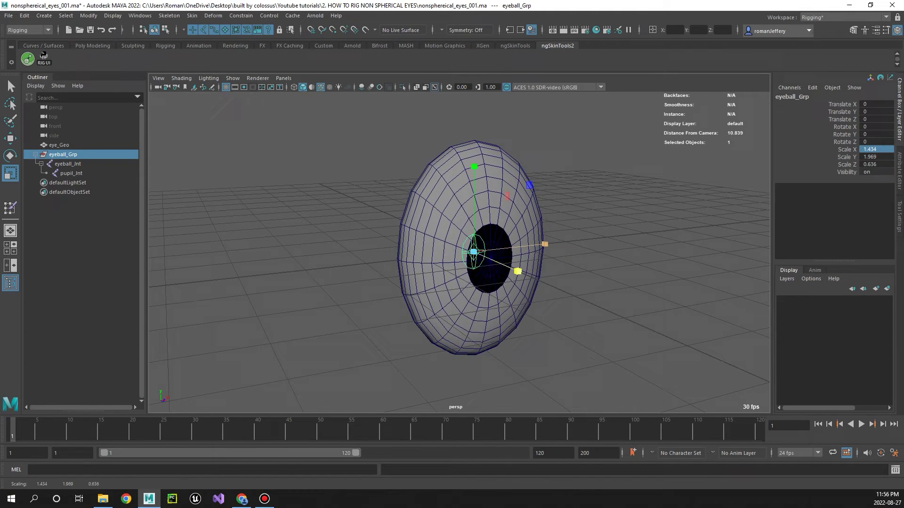
left_click_drag(544, 244, 514, 247)
key("w")
- Rotate eyeball_Jnt to 15.268, 21.601, -24.144 to slide the pupil across the eye
left_click_drag(564, 283, 602, 269, "alt")
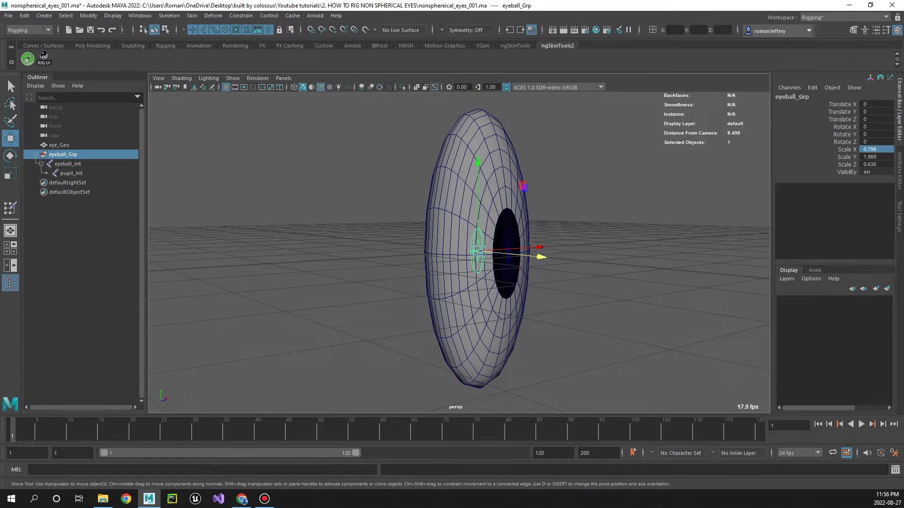
key("Down")
left_click_drag(471, 283, 499, 280, "alt")
key("e")
left_click_drag(556, 233, 499, 213)
left_click_drag(466, 188, 450, 261)
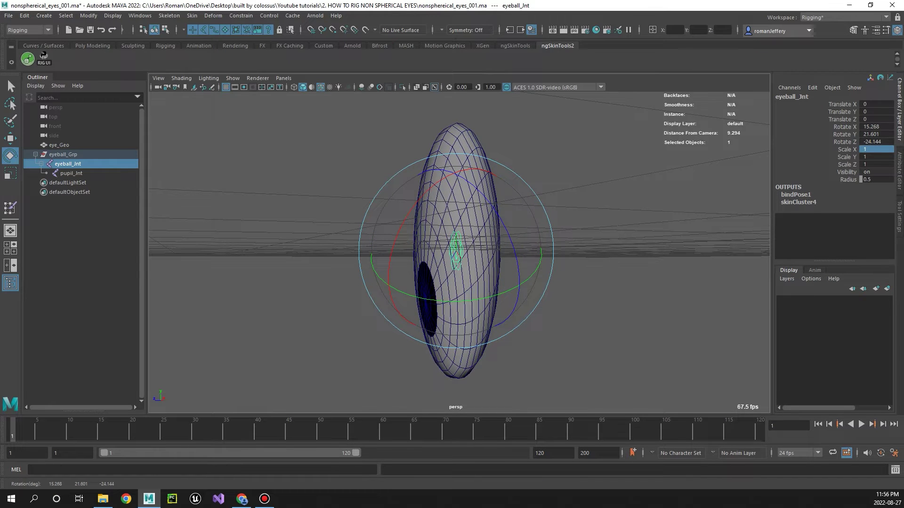
- Try rotating the whole eyeball_Grp group, then undo the rotation
key("Up")
left_click_drag(550, 225, 536, 278)
key("ctrl+z")
- Rotate eyeball_Jnt toward the upper left, then zero its Rotate X, Y and Z
left_click(68, 163)
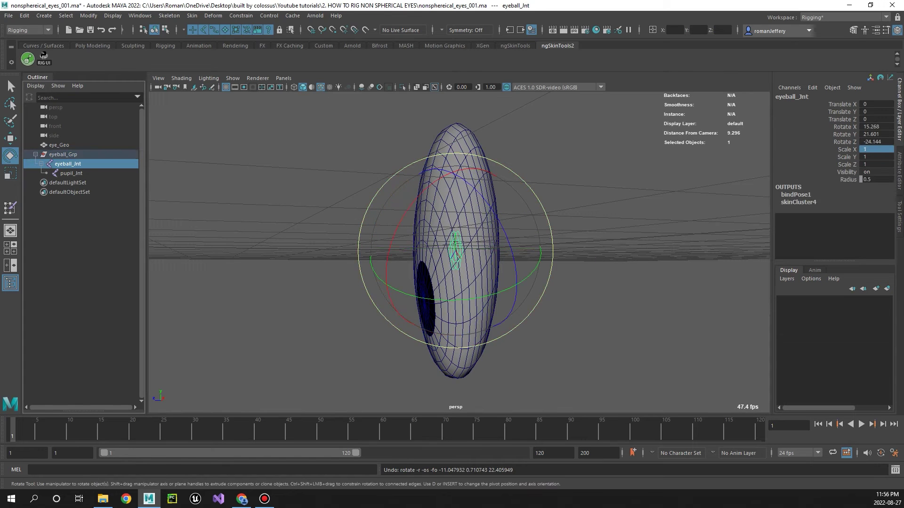
left_click_drag(452, 301, 458, 198)
left_click_drag(842, 127, 843, 142)
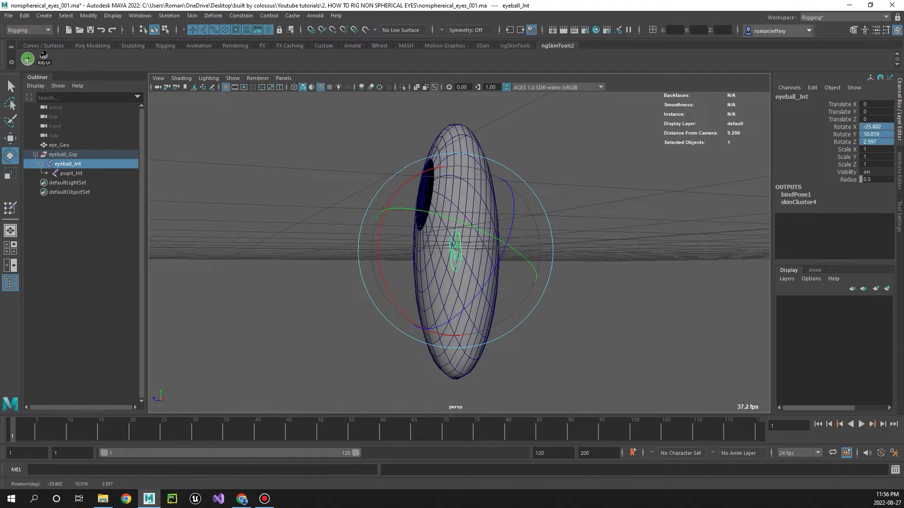
type("0")
key("Return")
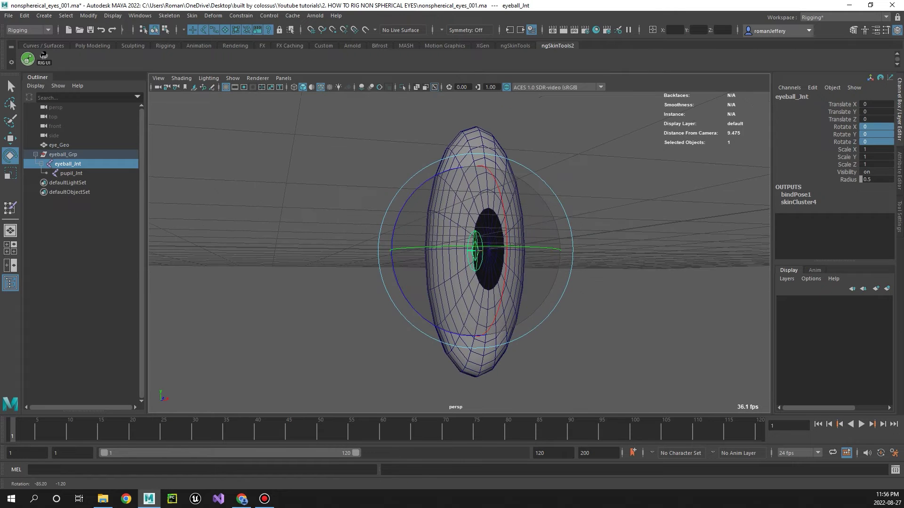
- Create a NURBS circle and put it in a new group
key("q")
left_click(134, 405)
left_click(43, 15)
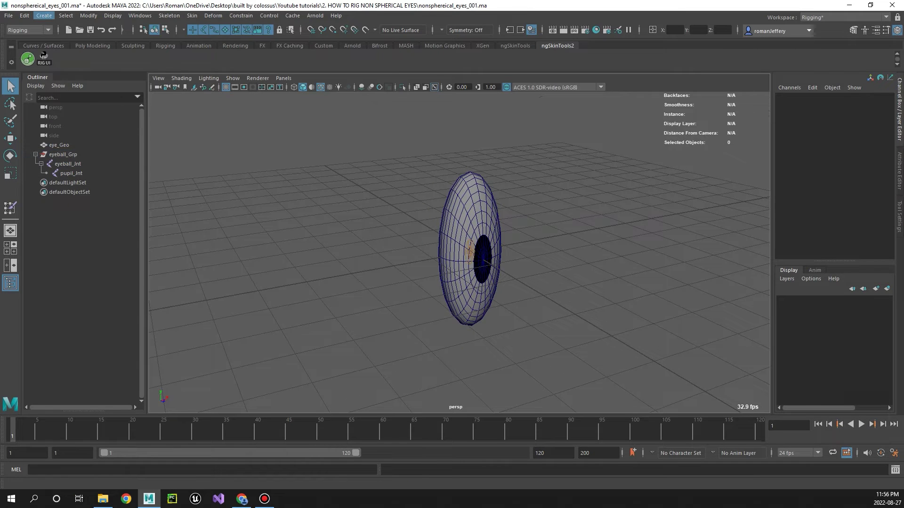
mouse_move(95, 39)
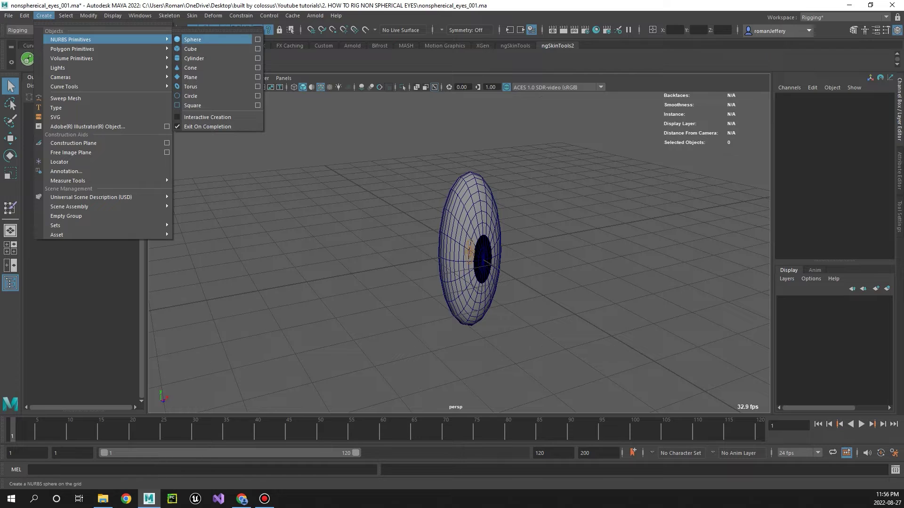
left_click(198, 95)
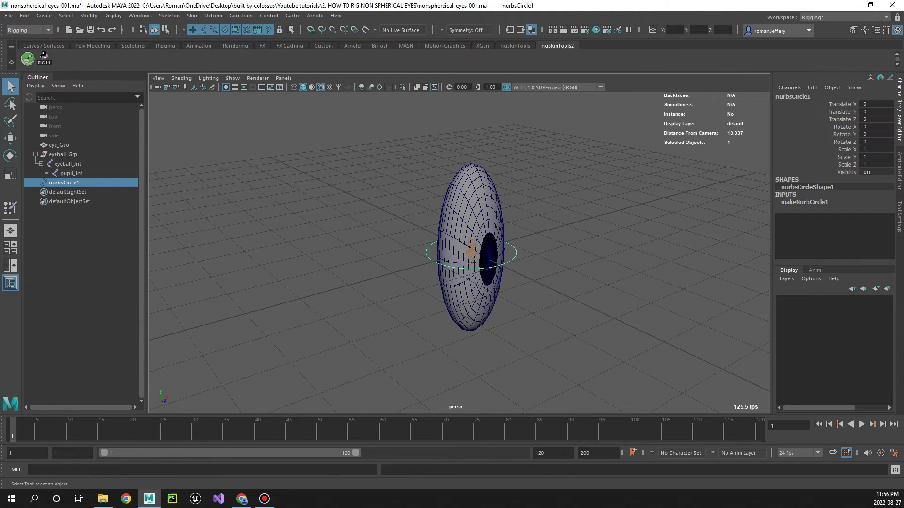
key("ctrl+g")
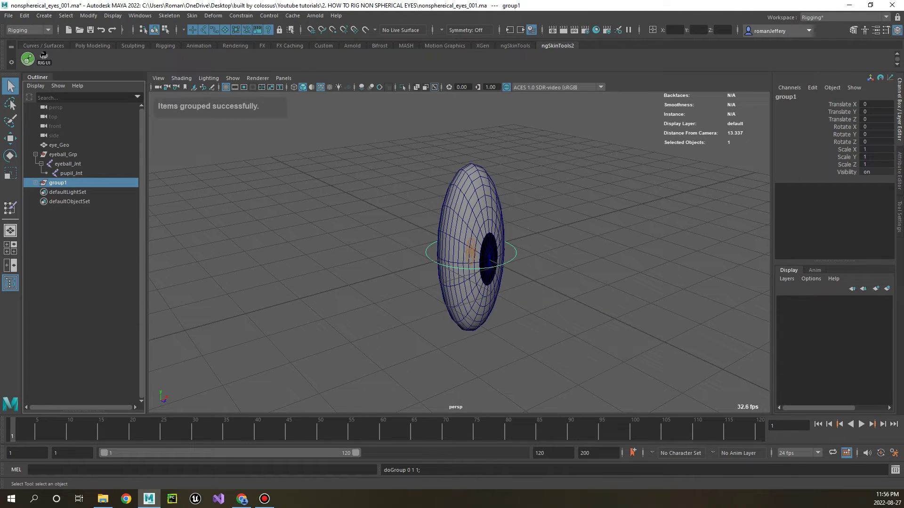
- Rename the circle to pupil_Ctrl and its group to pupil_Grp in the Outliner
double_click(71, 192)
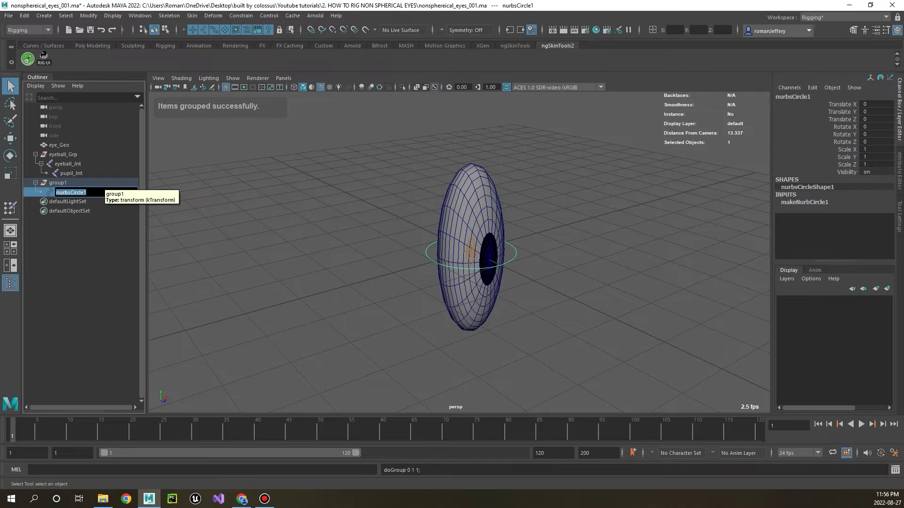
type("pupil_Ctrl")
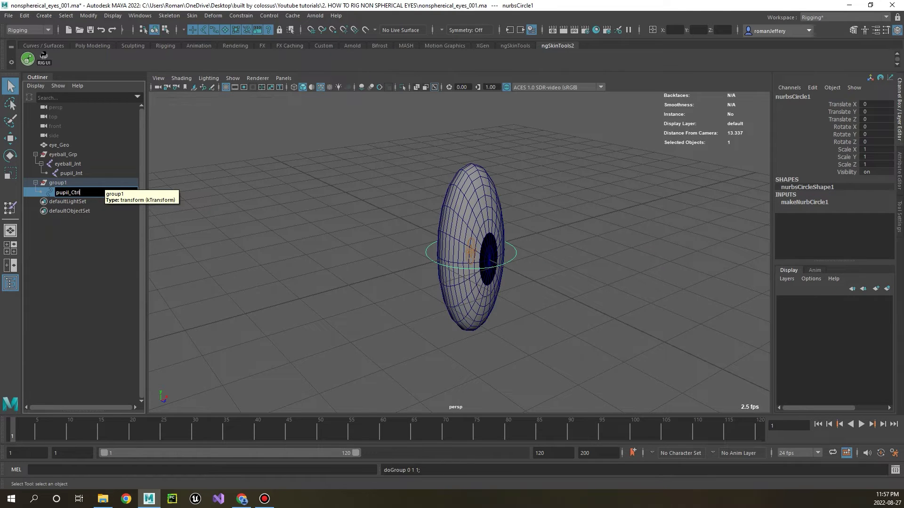
key("ctrl+a")
key("ctrl+c")
key("Return")
double_click(58, 182)
key("ctrl+v")
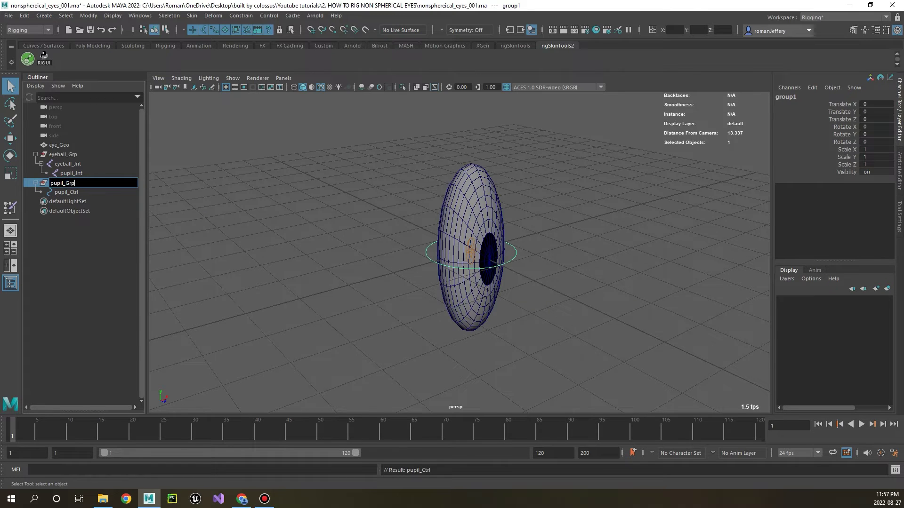
key("Return")
left_click(66, 192)
left_click_drag(471, 283, 484, 282, "alt")
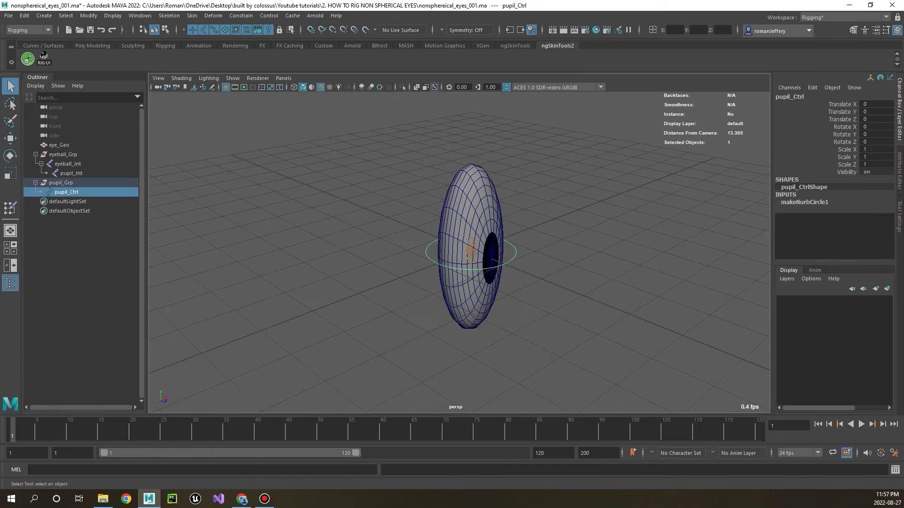
- Isolate pupil_Ctrl and push all eight of its control vertices forward along Z
key("ctrl+1")
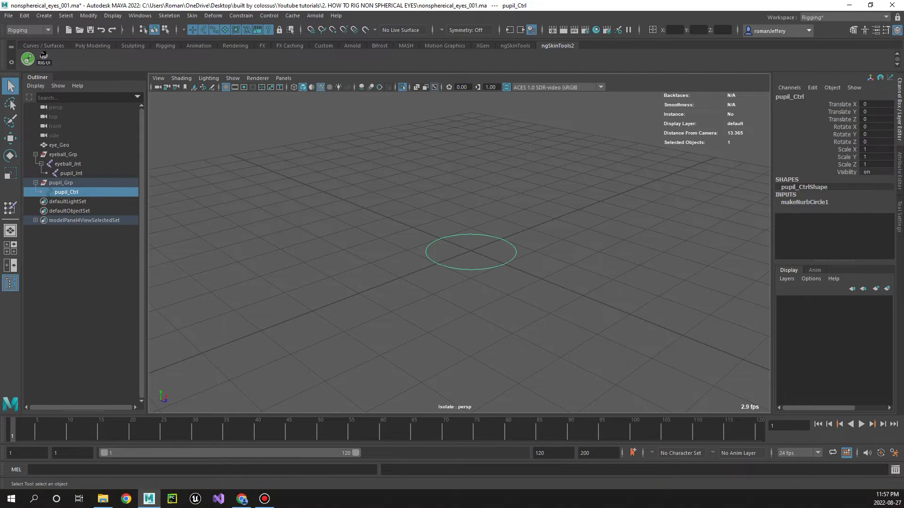
right_click_drag(505, 228, 445, 228)
left_click_drag(583, 215, 346, 329)
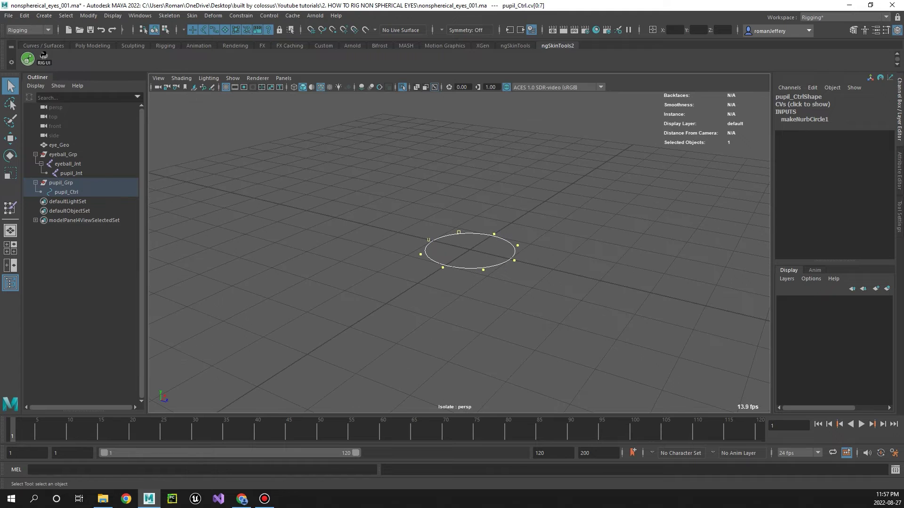
key("w")
left_click_drag(565, 275, 740, 313)
right_click(676, 267)
key("Escape")
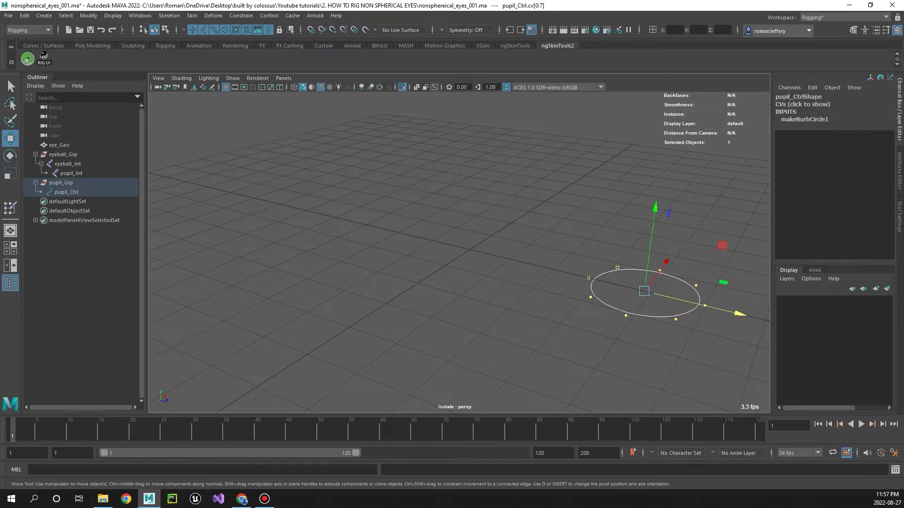
left_click_drag(644, 291, 633, 287)
key("ctrl+1")
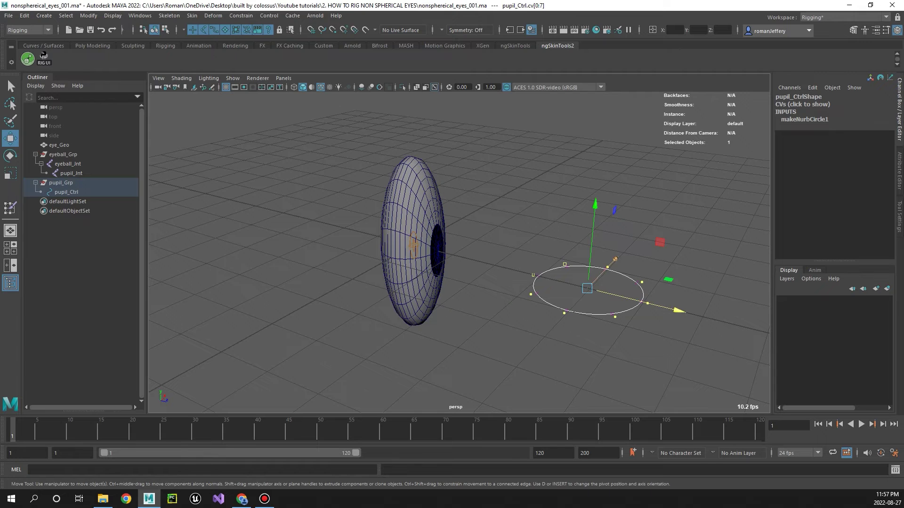
- Set rotation step snap to relative 45° and turn the circle's points 90° around X
key("e")
key("ctrl+shift+t")
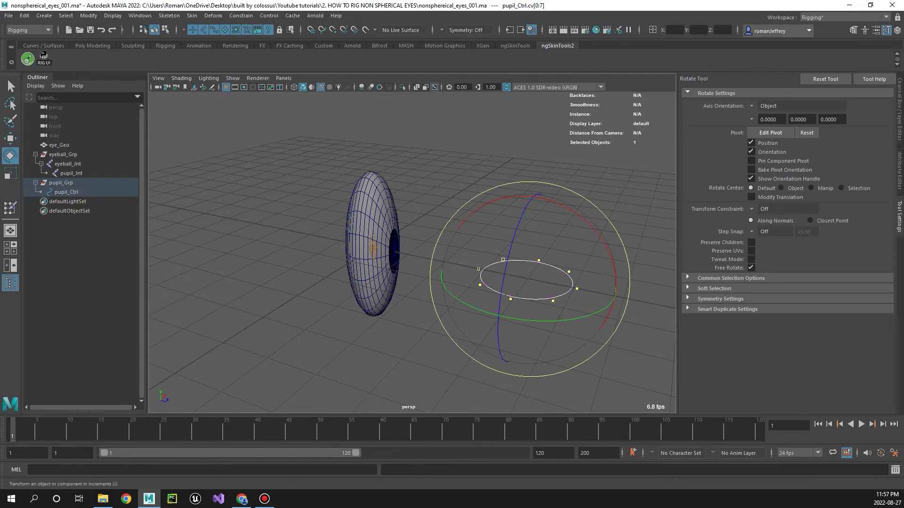
left_click(776, 231)
left_click(772, 245)
left_click_drag(593, 226, 612, 291)
key("w")
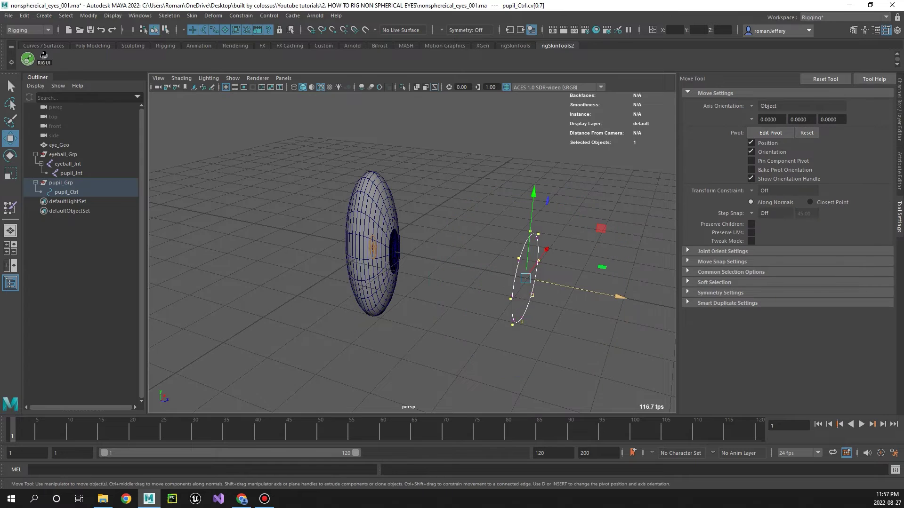
- Return pupil_Ctrl to object mode, then test-rotate it around X and undo
right_click(462, 196)
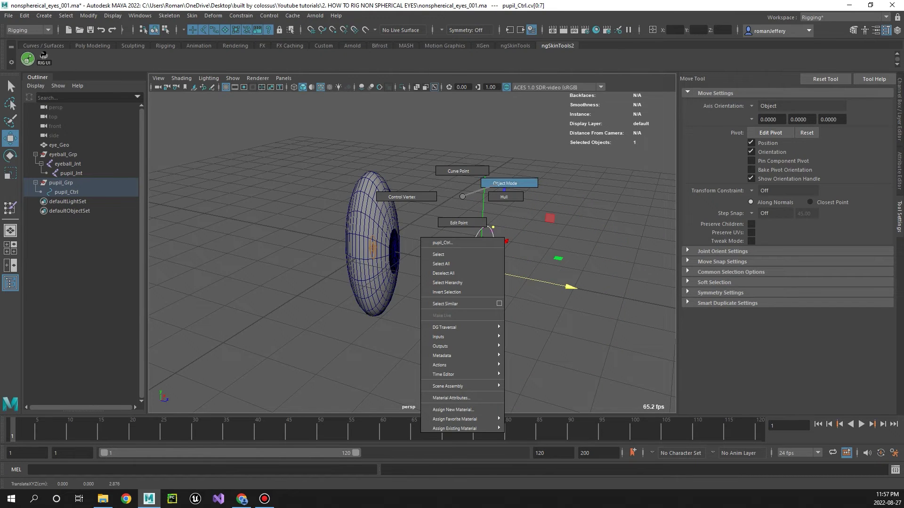
left_click(508, 183)
left_click_drag(508, 183, 442, 207, "alt")
left_click(899, 108)
left_click(520, 235)
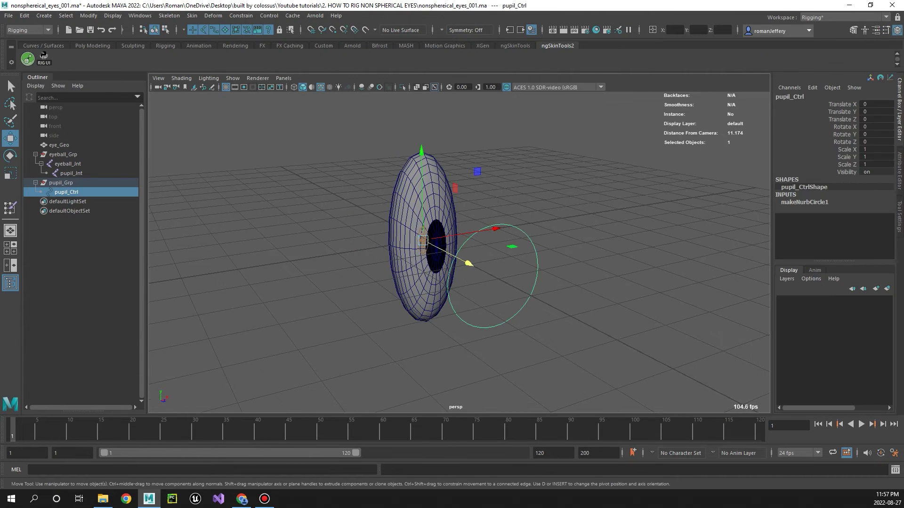
key("e")
left_click_drag(475, 242, 470, 215)
key("ctrl+z")
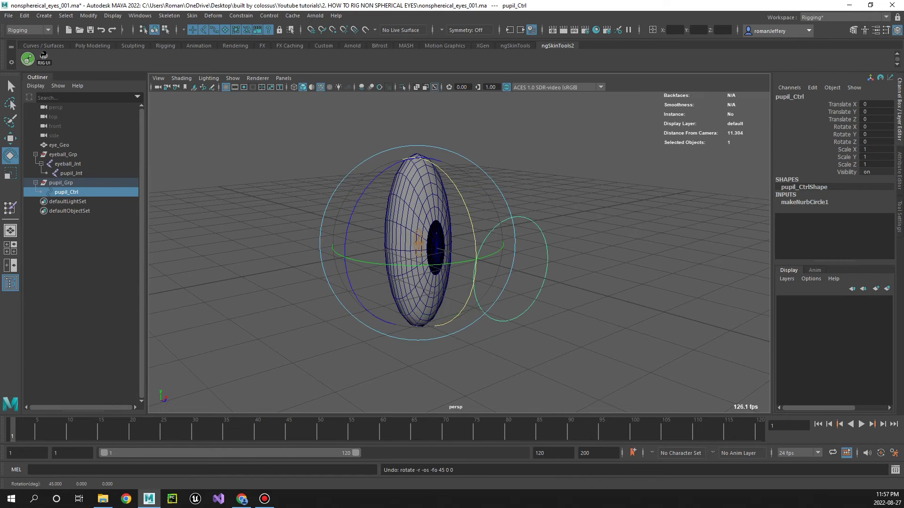
- Turn rotation step snapping off, test a free rotation, undo it, and switch back to Move
left_click(899, 217)
left_click(772, 231)
left_click(772, 240)
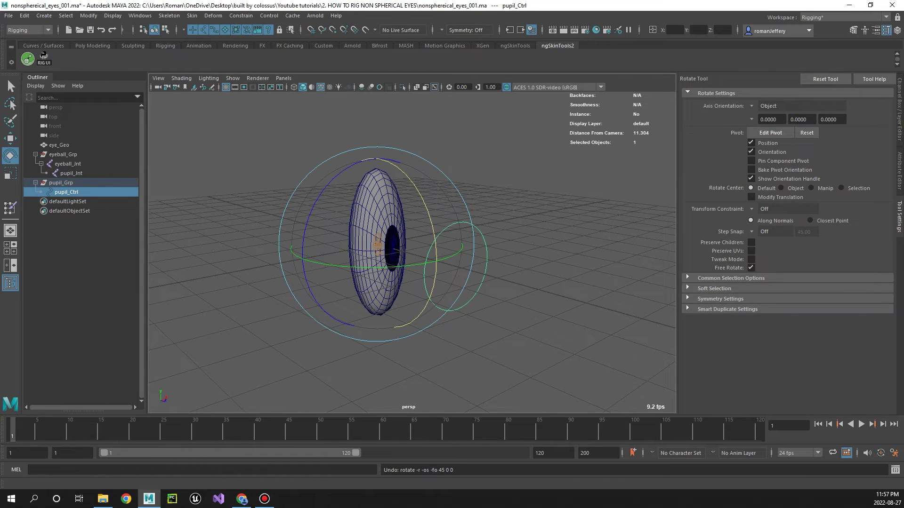
left_click(899, 109)
mouse_move(470, 238)
left_mouse_down()
mouse_move(455, 188)
mouse_move(470, 242)
left_mouse_up()
key("ctrl+z")
key("w")
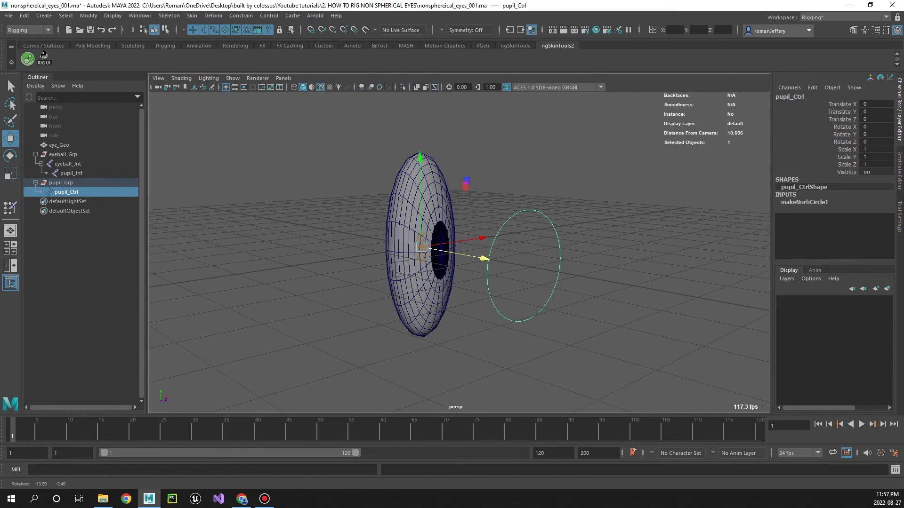
- Load pupil_Ctrl, eyeball_Jnt and pupil_Jnt into the Node Editor and arrange the nodes
left_click(68, 164, "ctrl")
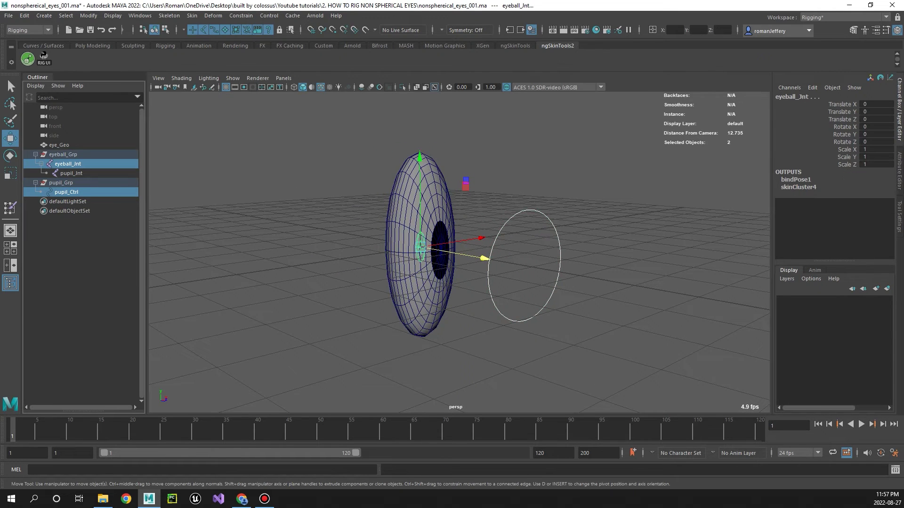
left_click(71, 173, "ctrl")
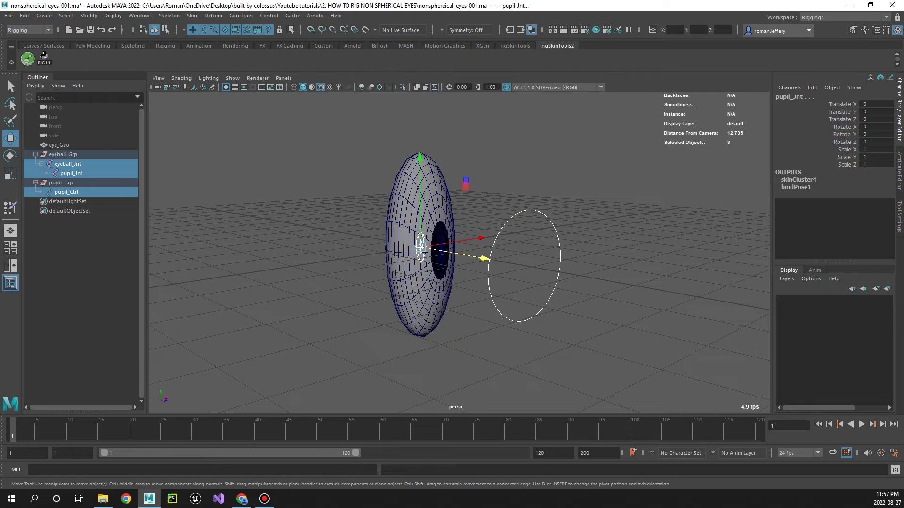
left_click(140, 15)
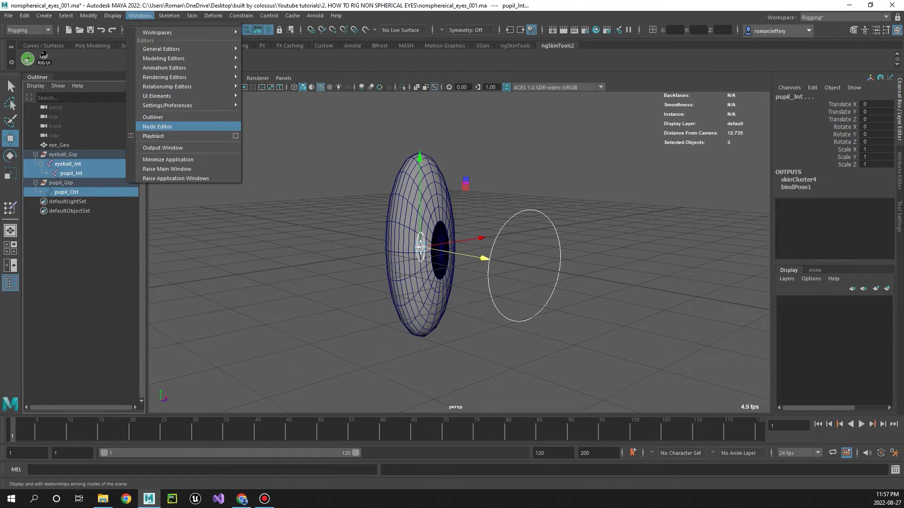
left_click(155, 126)
scroll(588, 245, "down", 3)
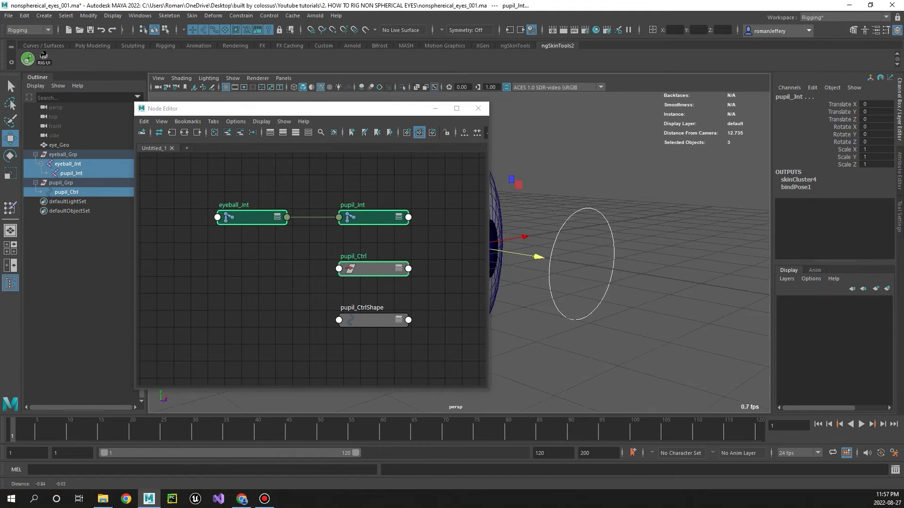
middle_click_drag(588, 245, 591, 245, "alt")
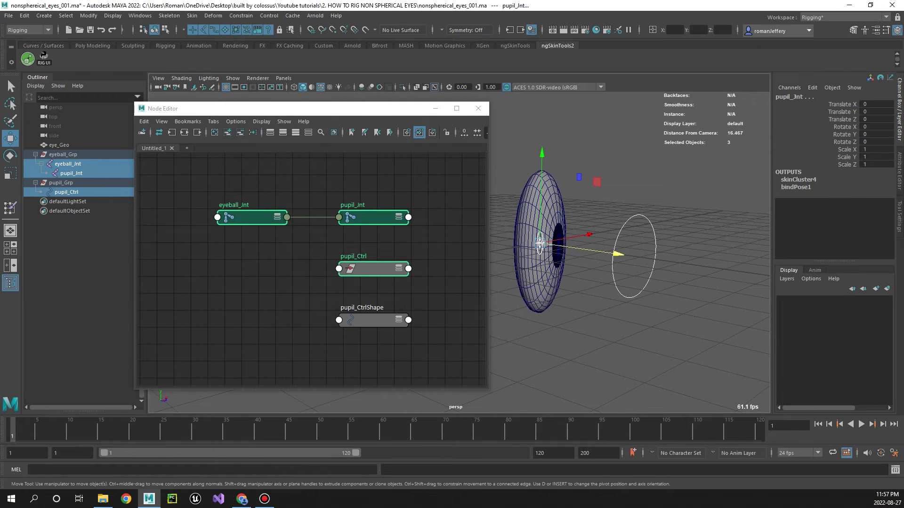
left_click(306, 283)
left_click_drag(371, 269, 161, 211)
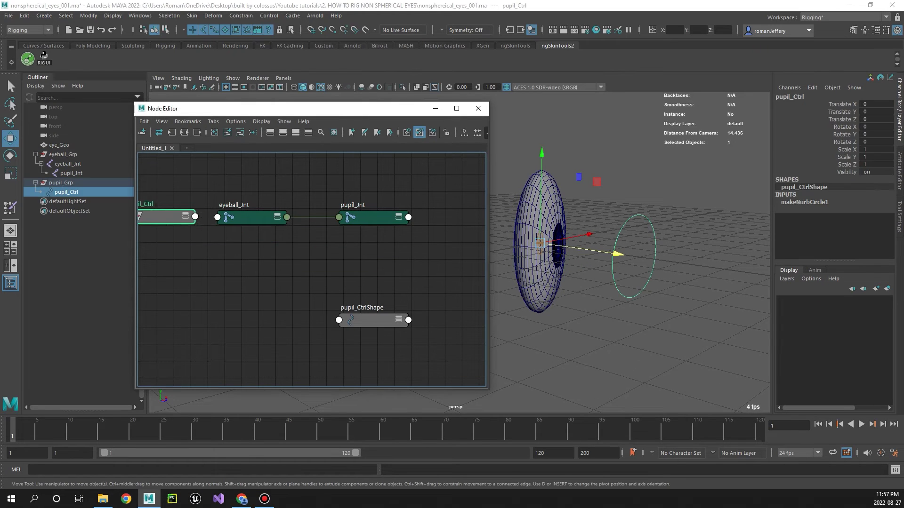
scroll(320, 285, "down", 2)
left_click_drag(362, 310, 479, 315)
left_click_drag(198, 232, 433, 274)
- Wire pupil_Ctrl's Rotate to eyeball_Jnt's Rotate and its Scale to pupil_Jnt's Scale
key("3")
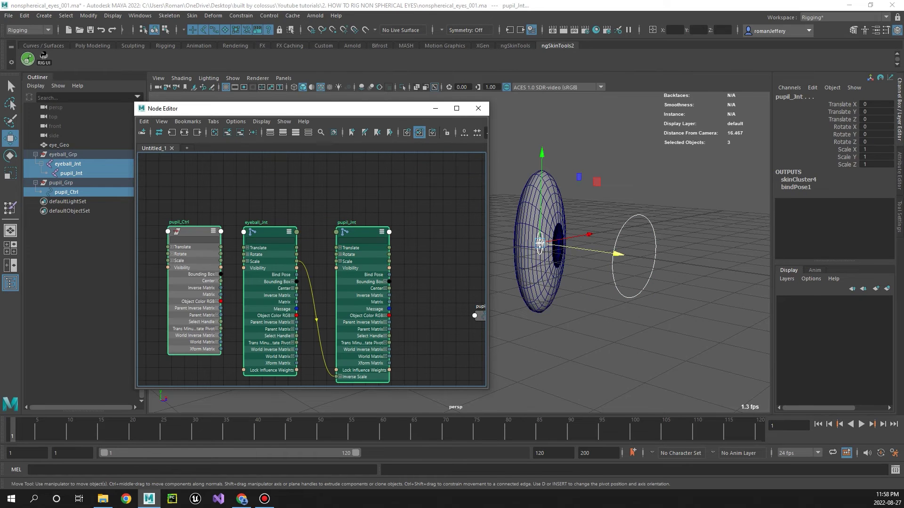
scroll(438, 144, "down", 1)
left_click(214, 225, "ctrl")
left_click_drag(282, 225, 298, 220)
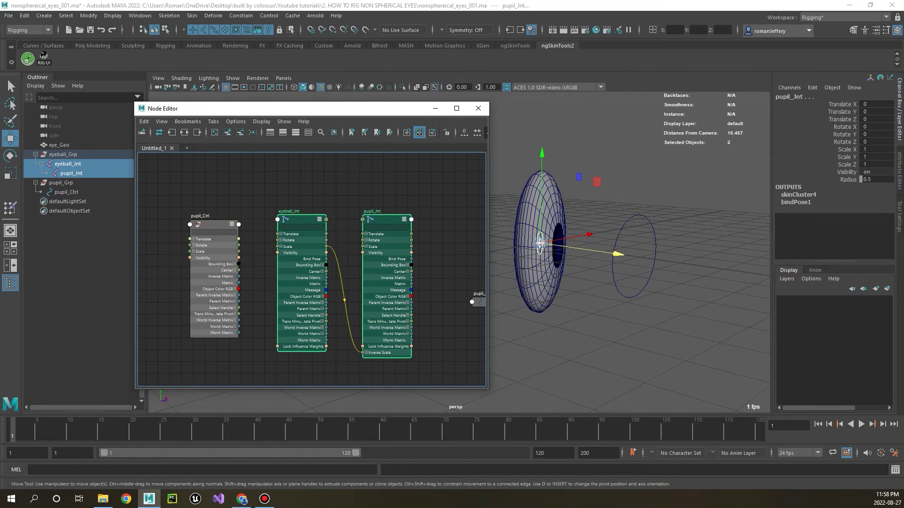
scroll(222, 242, "up", 1)
left_click_drag(212, 226, 213, 223)
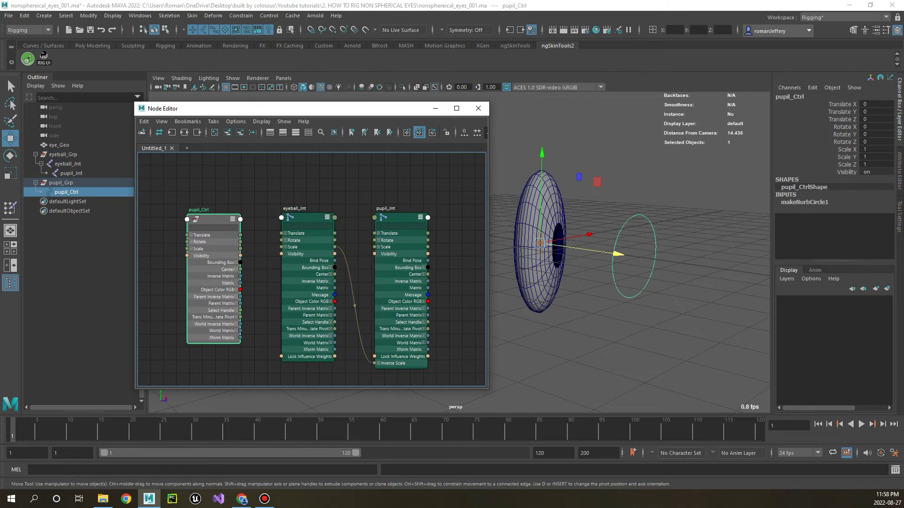
left_click_drag(259, 244, 282, 241)
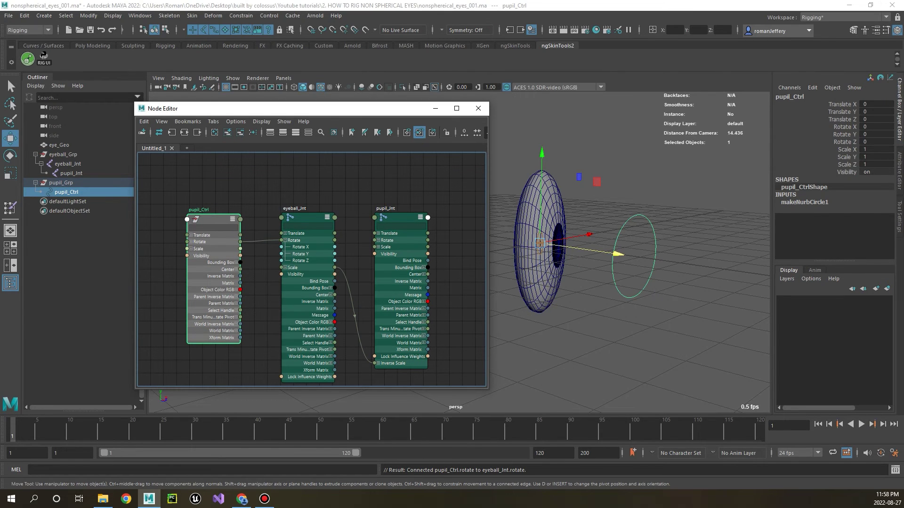
left_click_drag(323, 250, 375, 246)
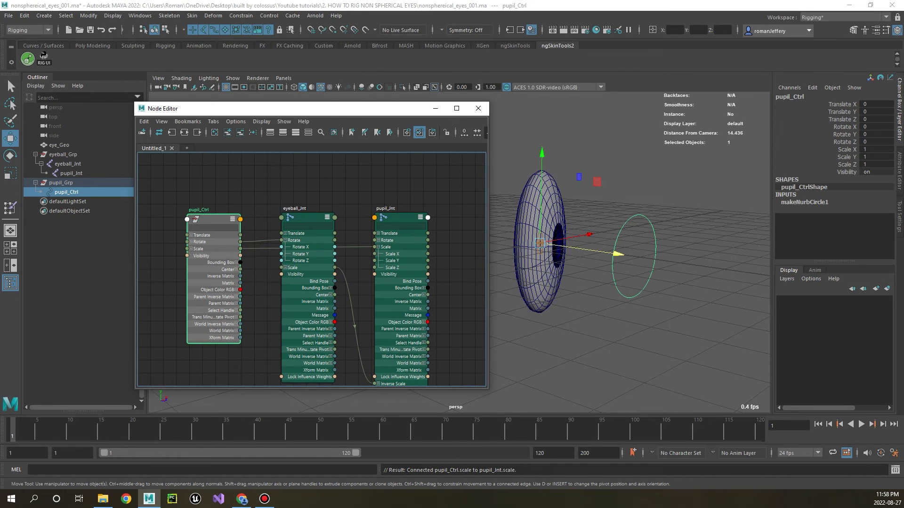
left_click(478, 108)
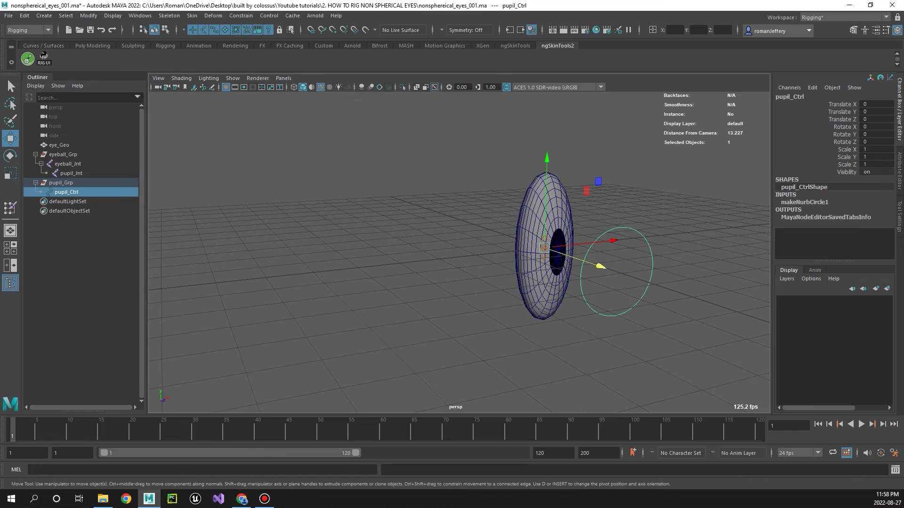
left_click_drag(459, 282, 527, 284, "alt")
key("e")
left_click_drag(473, 163, 499, 169)
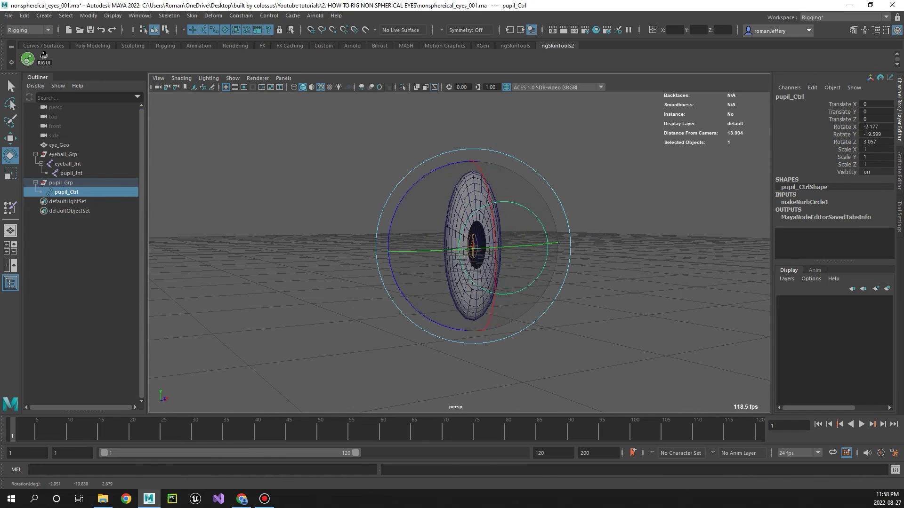
mouse_move(473, 245)
left_mouse_down()
mouse_move(473, 207)
mouse_move(480, 264)
mouse_move(475, 209)
mouse_move(485, 233)
left_mouse_up()
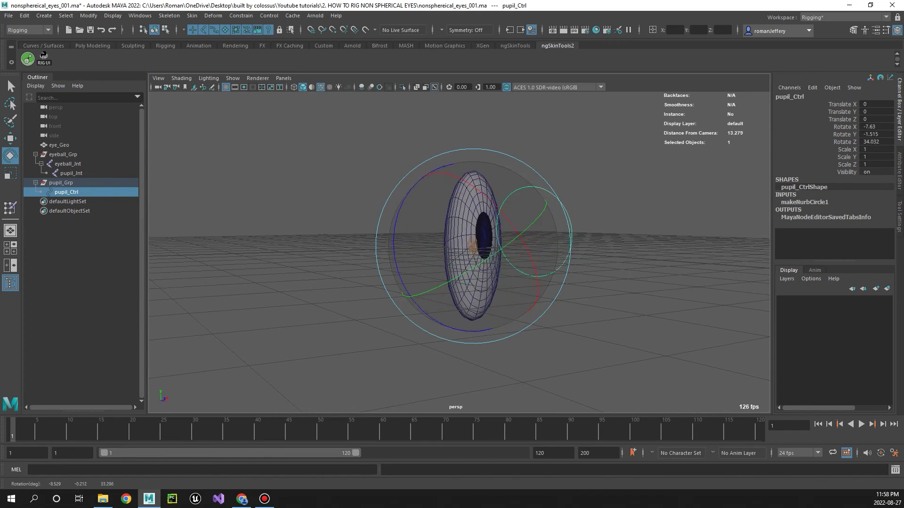
key("ctrl+z")
key("ctrl+z")
key("ctrl+z")
key("ctrl+z")
key("ctrl+z")
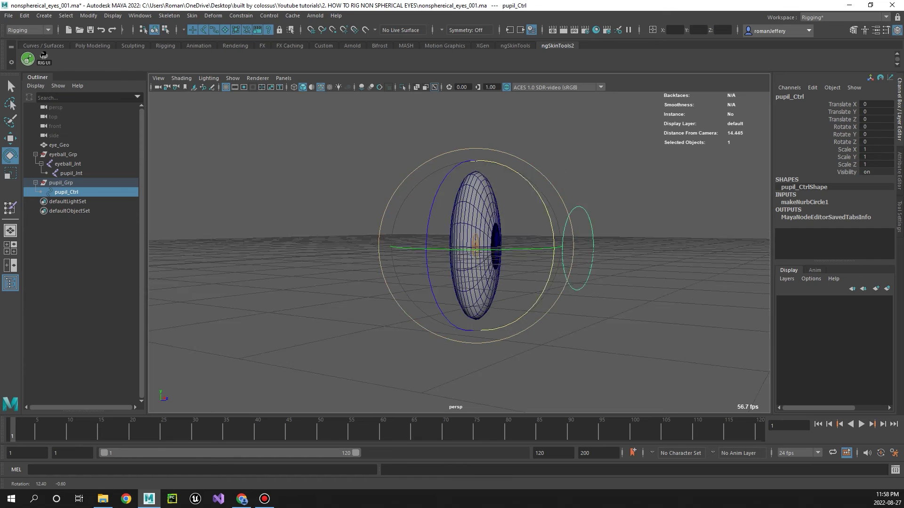
left_click_drag(459, 282, 499, 282, "alt")
key("r")
mouse_move(542, 245)
left_mouse_down()
mouse_move(595, 242)
mouse_move(546, 244)
left_mouse_up()
key("ctrl+z")
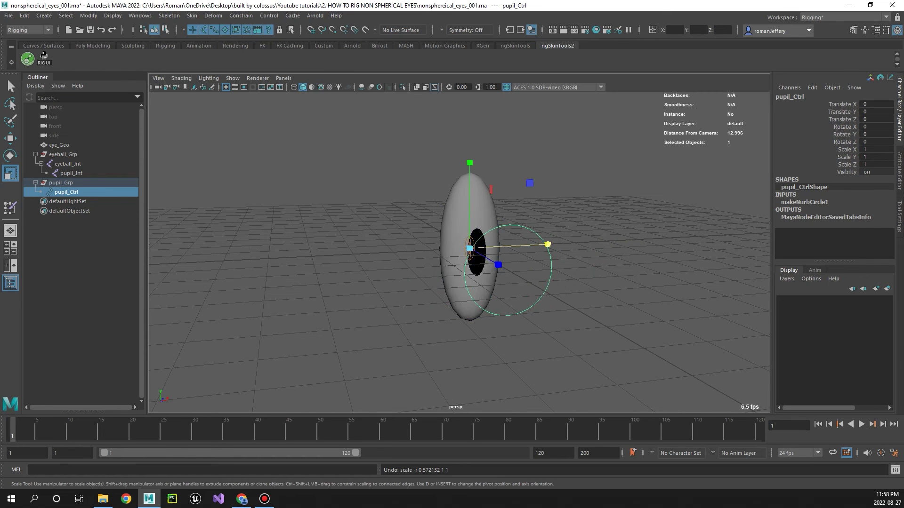
left_click_drag(461, 283, 490, 282, "alt")
left_click_drag(530, 183, 575, 140)
key("e")
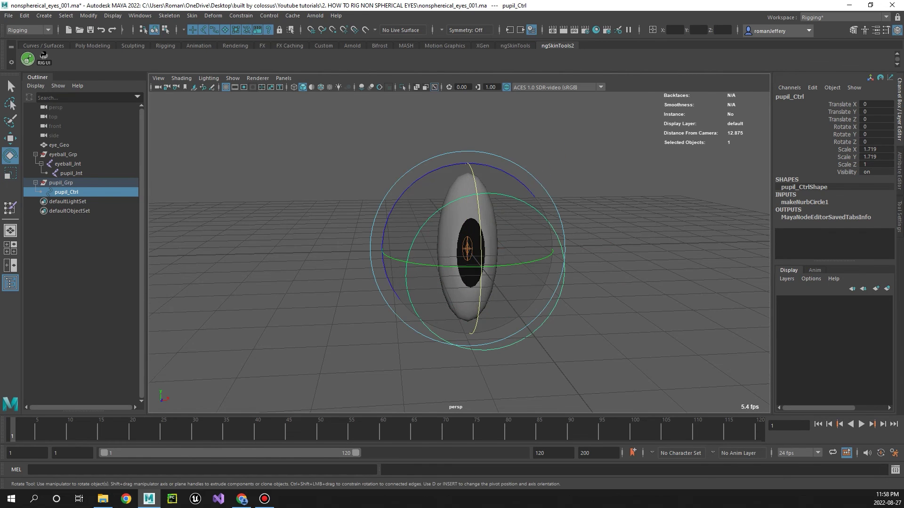
left_click_drag(461, 282, 491, 278, "alt")
key("ctrl+z")
left_click_drag(557, 189, 579, 221)
left_click_drag(559, 261, 538, 303)
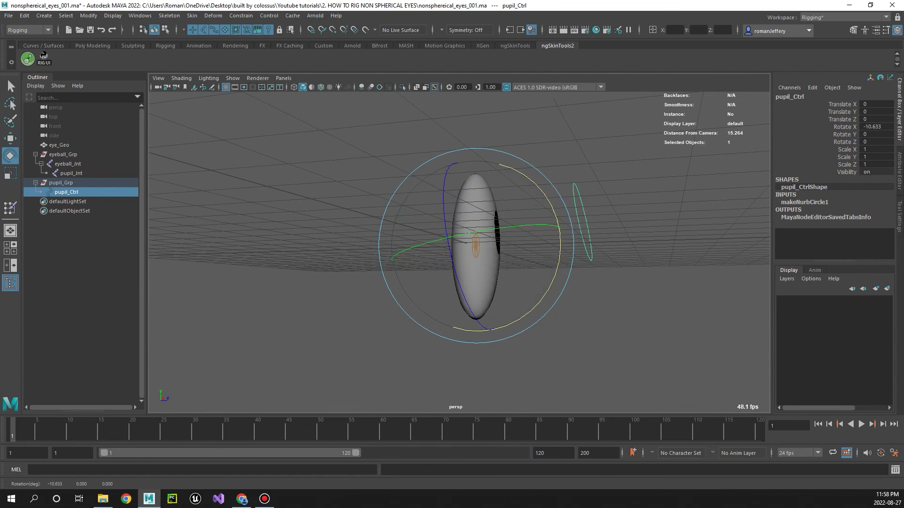
key("ctrl+z")
key("ctrl+z")
key("ctrl+z")
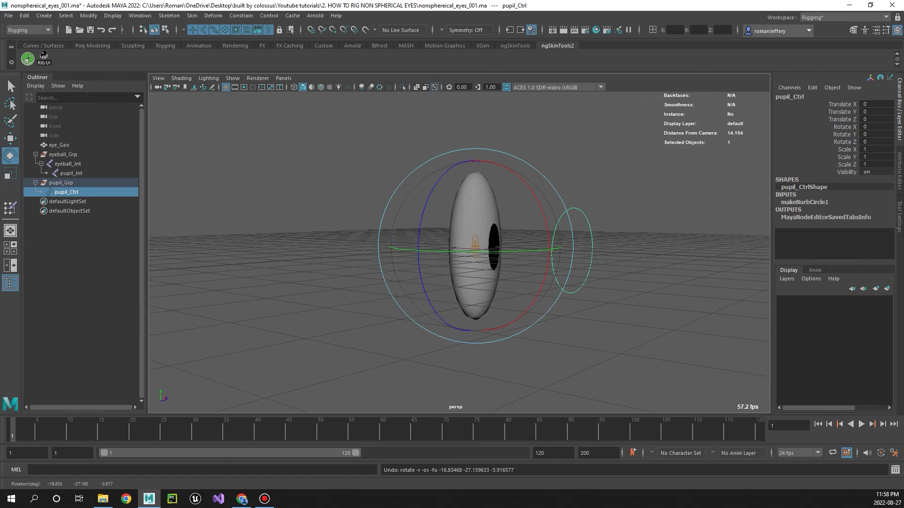